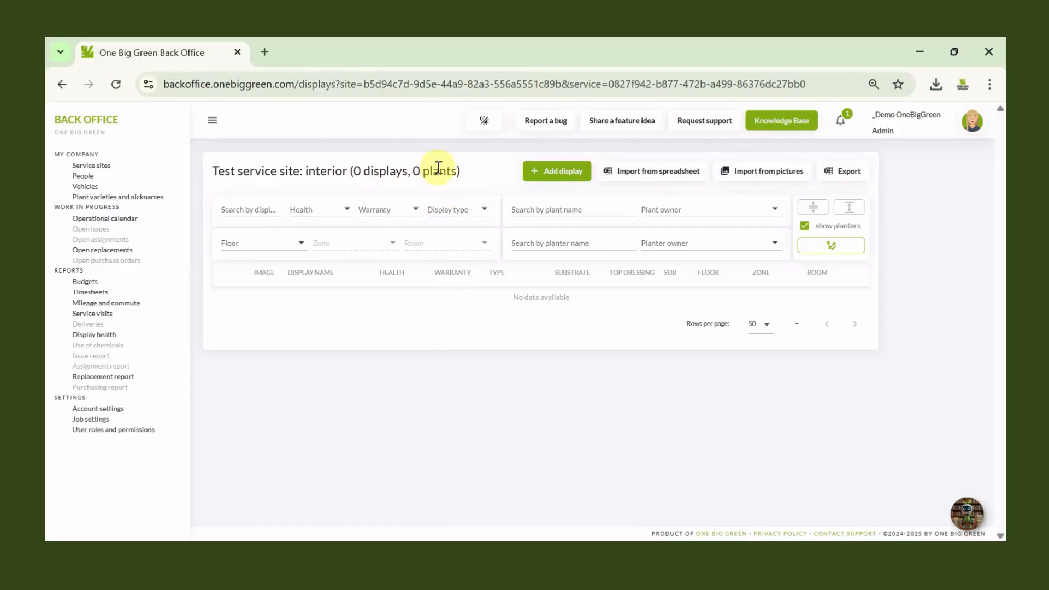
# - Open the spreadsheet import for the test site's interior displays and make a copy of the Display_list_import_template document
pyautogui.click(645, 175)
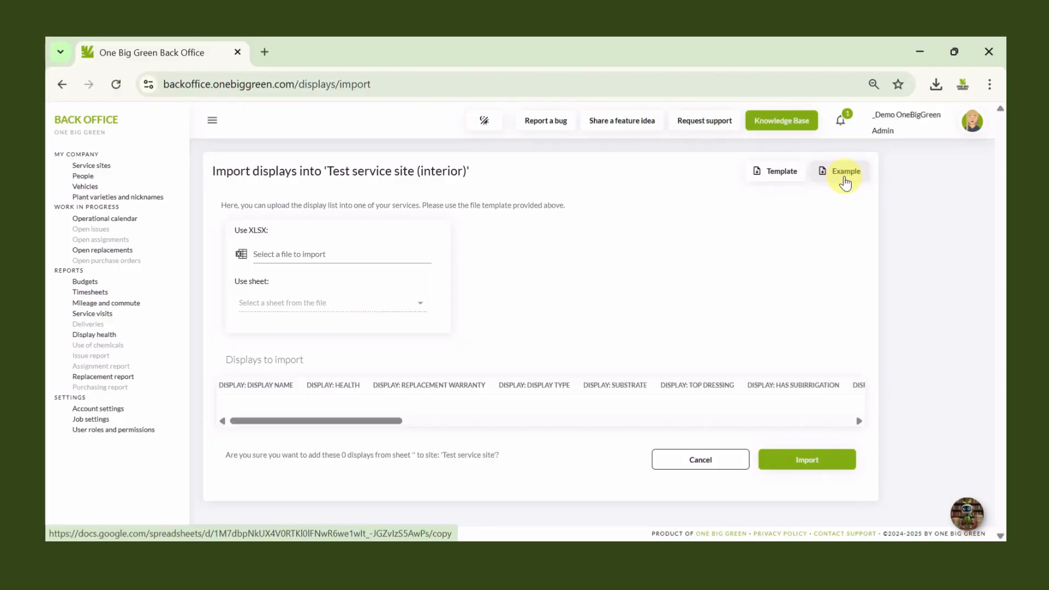
pyautogui.click(772, 178)
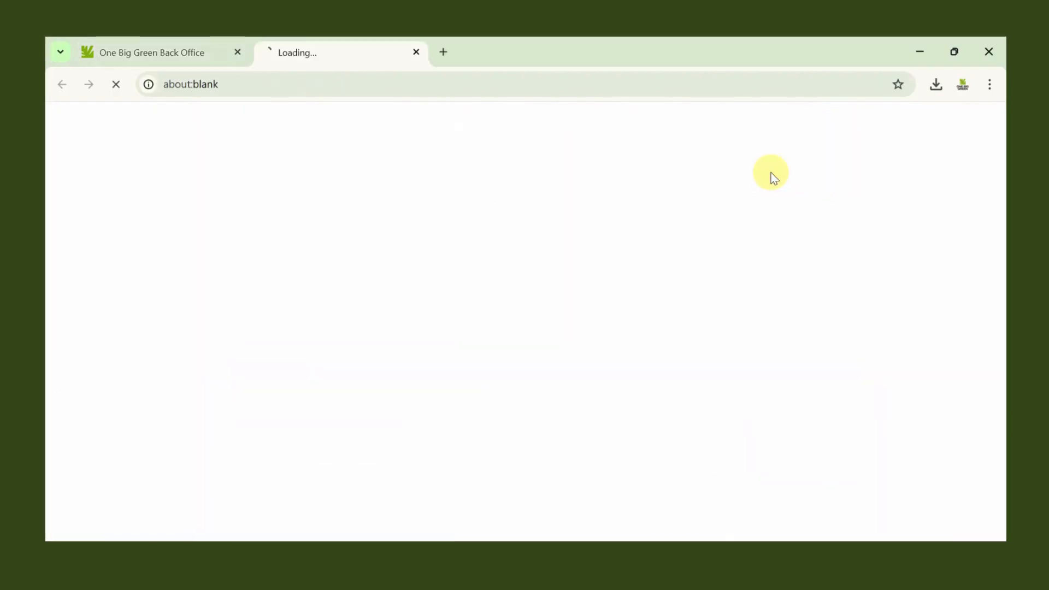
pyautogui.click(340, 337)
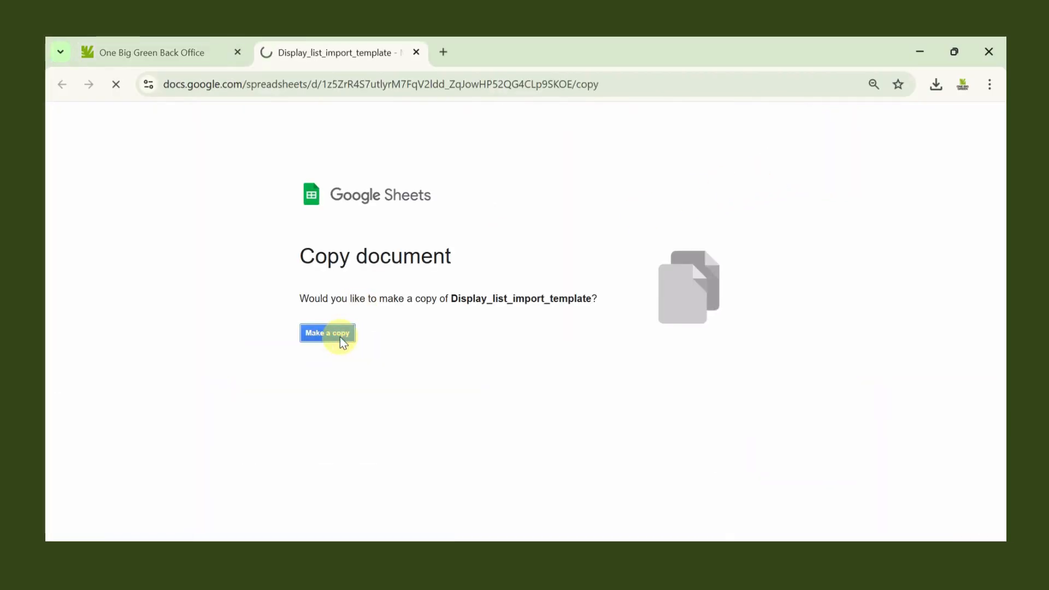
# - Return to the display import page and make a copy of the example display list
pyautogui.click(187, 53)
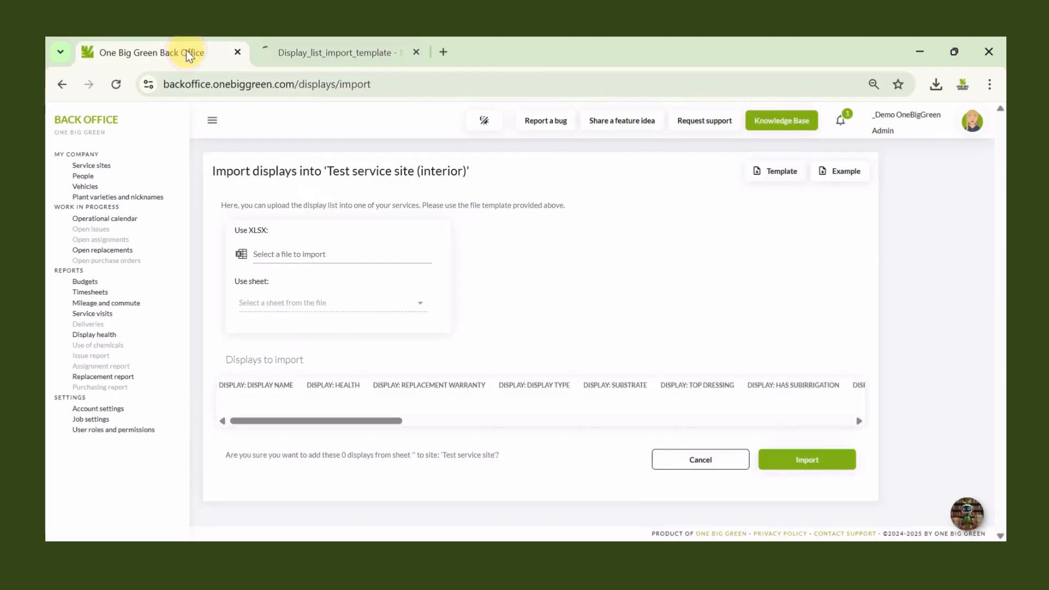
pyautogui.click(846, 180)
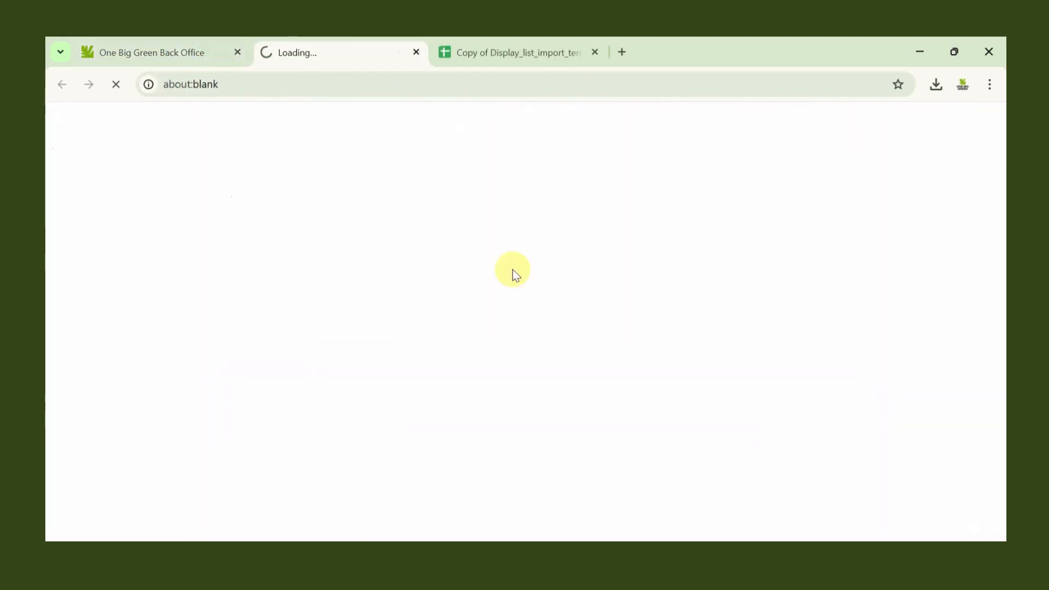
pyautogui.click(339, 332)
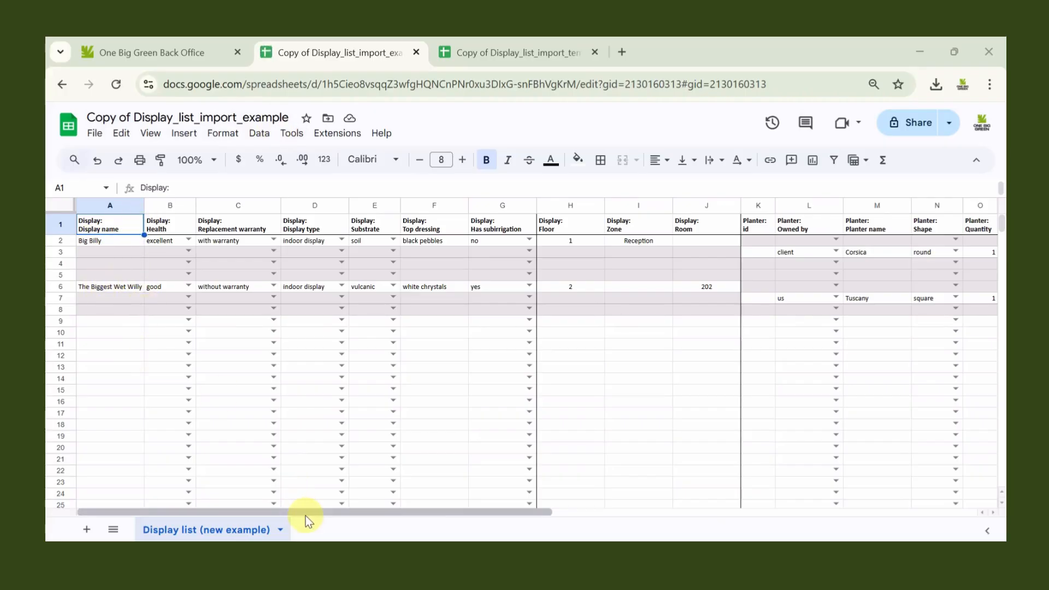
# - Examine how the example sheet lays out display, location, planter and plant details across its columns and rows
pyautogui.moveTo(304, 513); pyautogui.dragTo(719, 513)
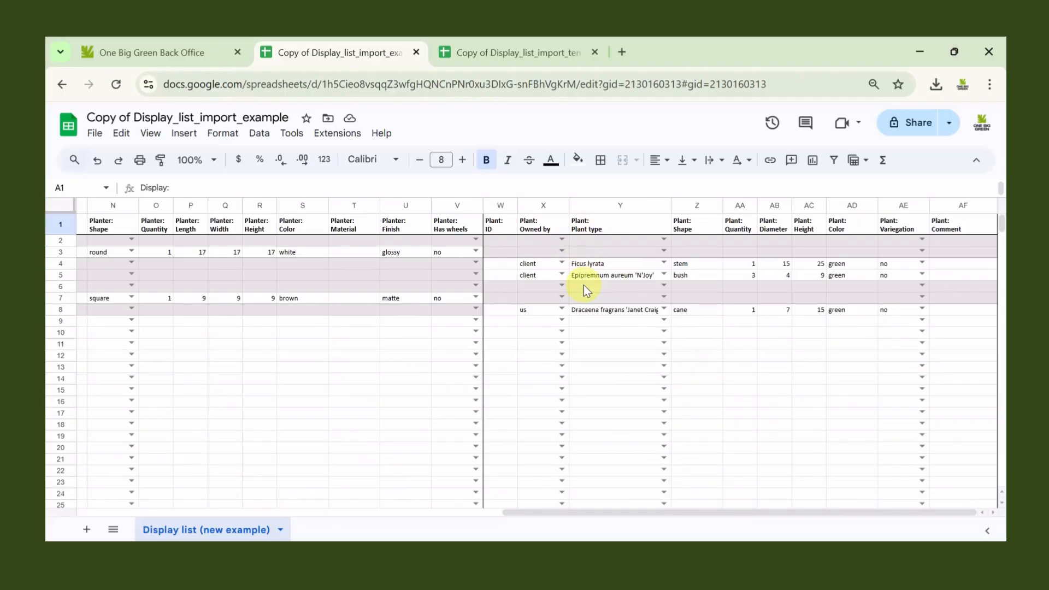
pyautogui.moveTo(567, 508); pyautogui.dragTo(113, 479)
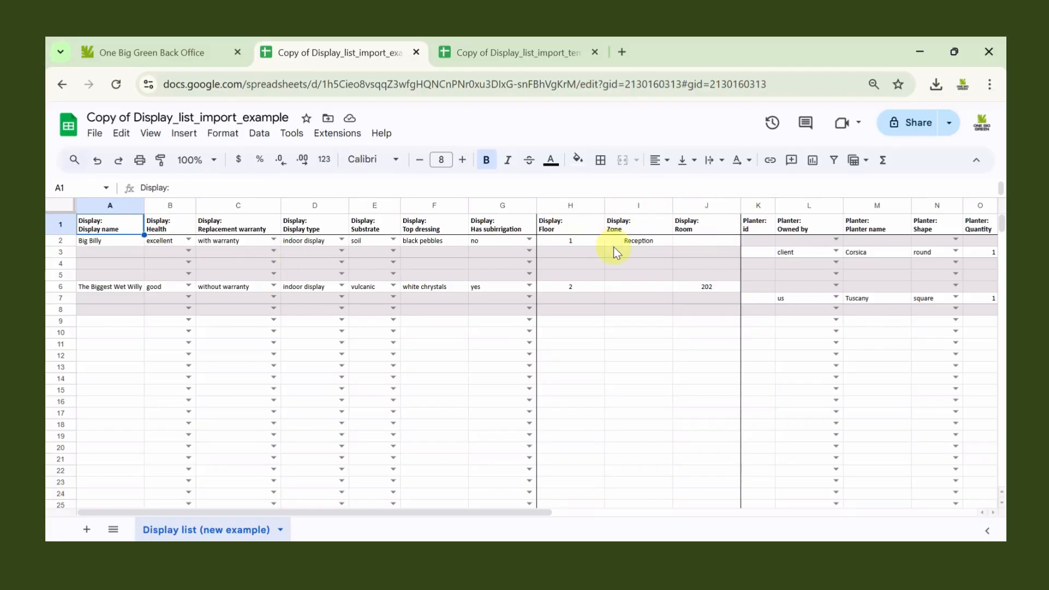
pyautogui.moveTo(543, 513); pyautogui.dragTo(788, 510)
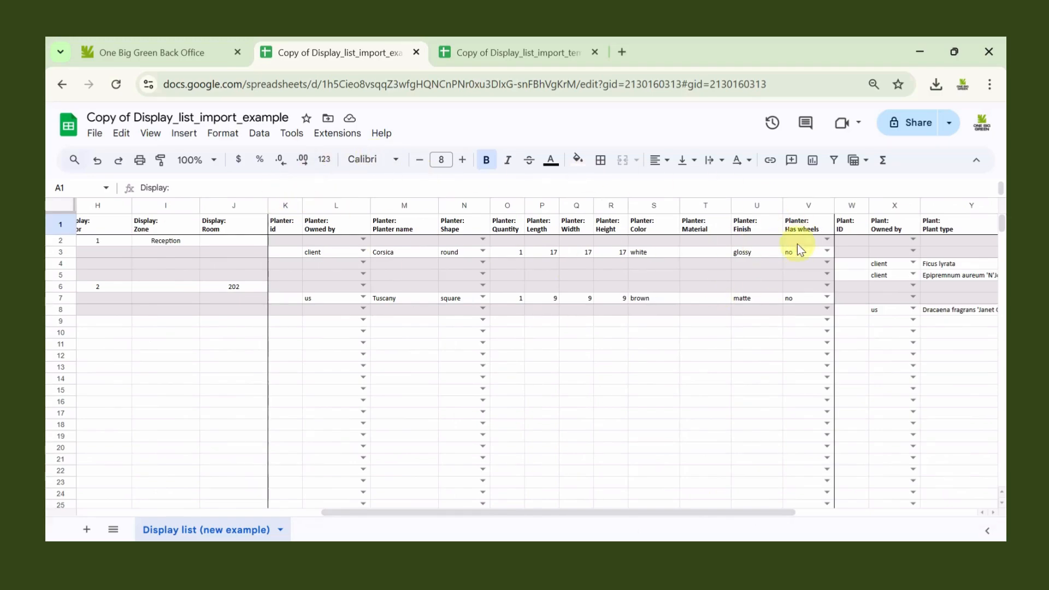
pyautogui.moveTo(667, 513); pyautogui.dragTo(901, 506)
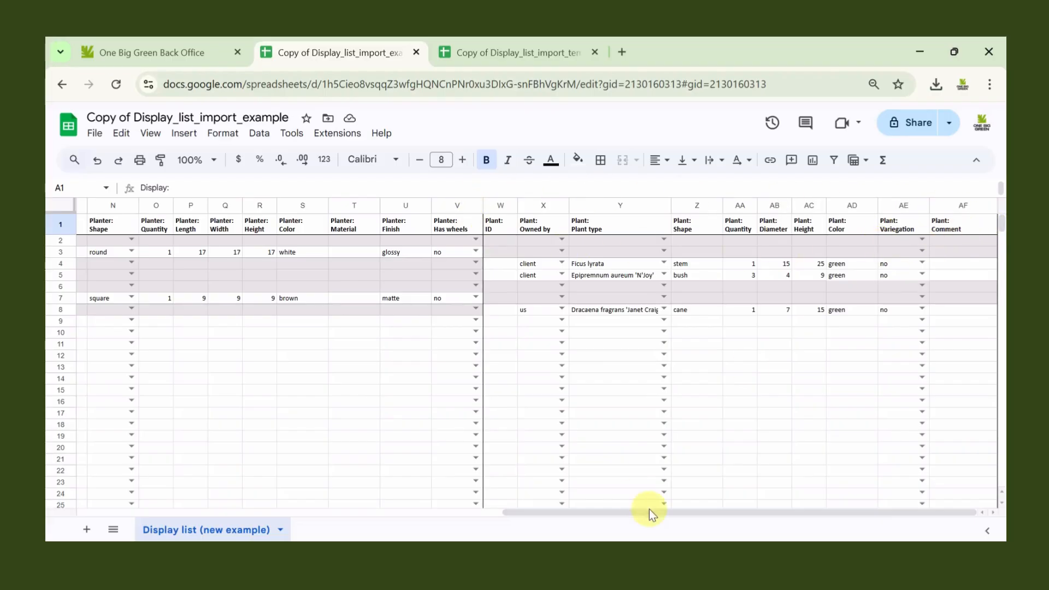
pyautogui.moveTo(650, 510); pyautogui.dragTo(180, 506)
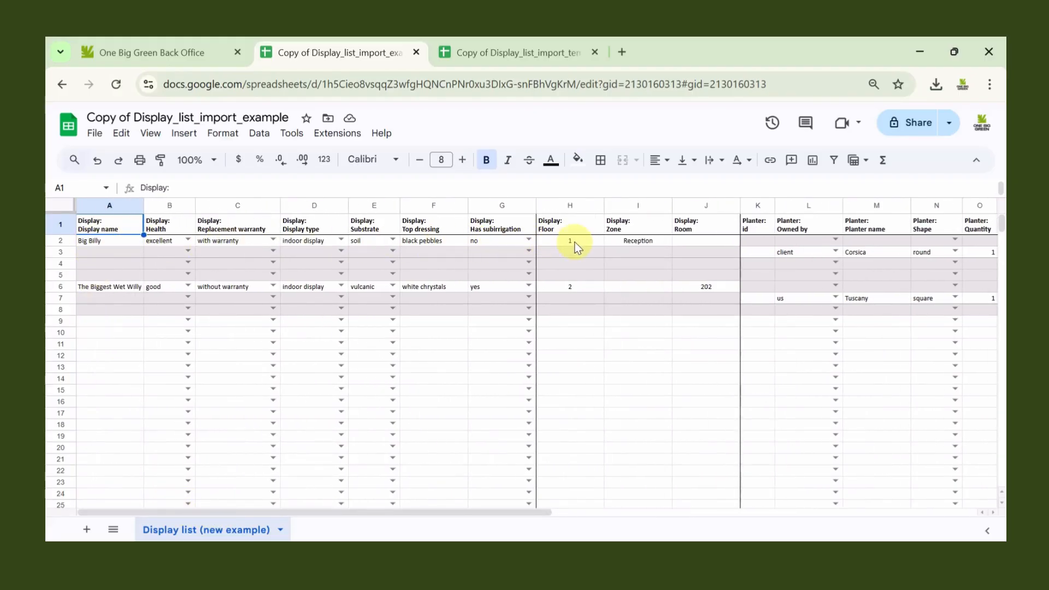
pyautogui.moveTo(546, 513); pyautogui.dragTo(769, 504)
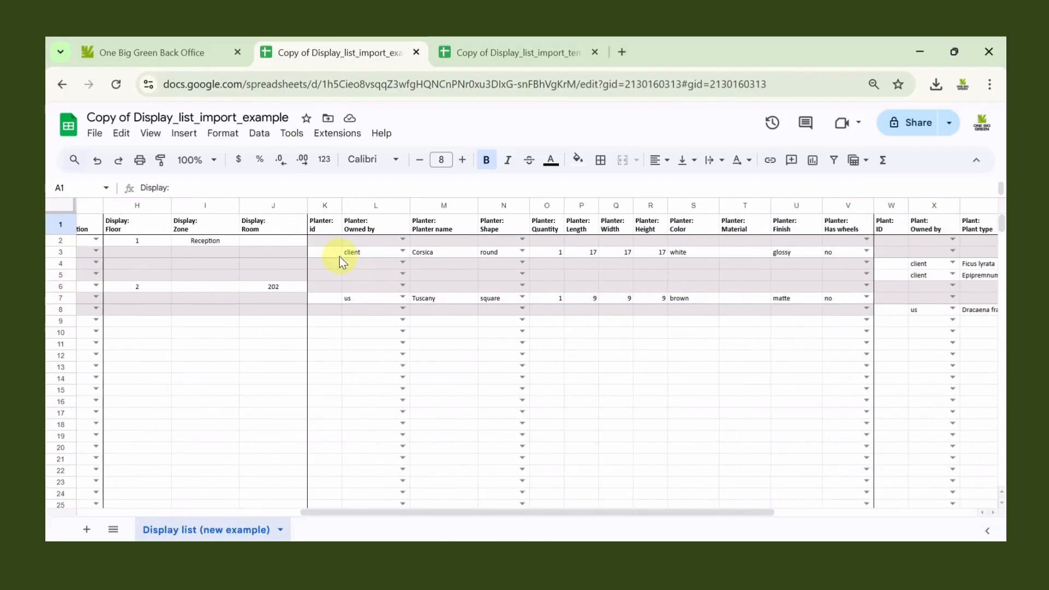
pyautogui.moveTo(761, 512); pyautogui.dragTo(1000, 512)
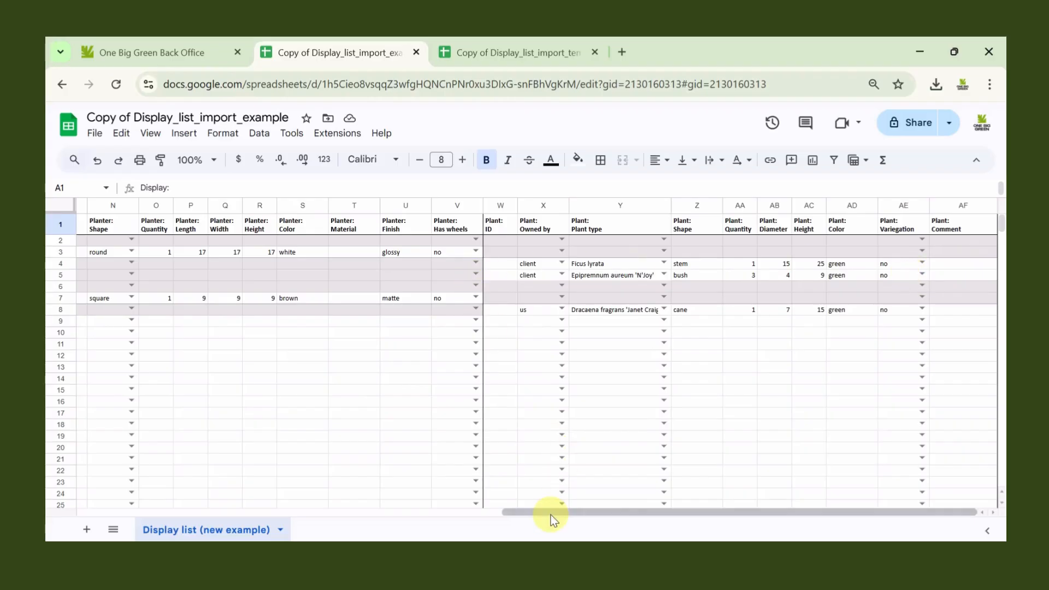
pyautogui.moveTo(551, 516); pyautogui.dragTo(57, 474)
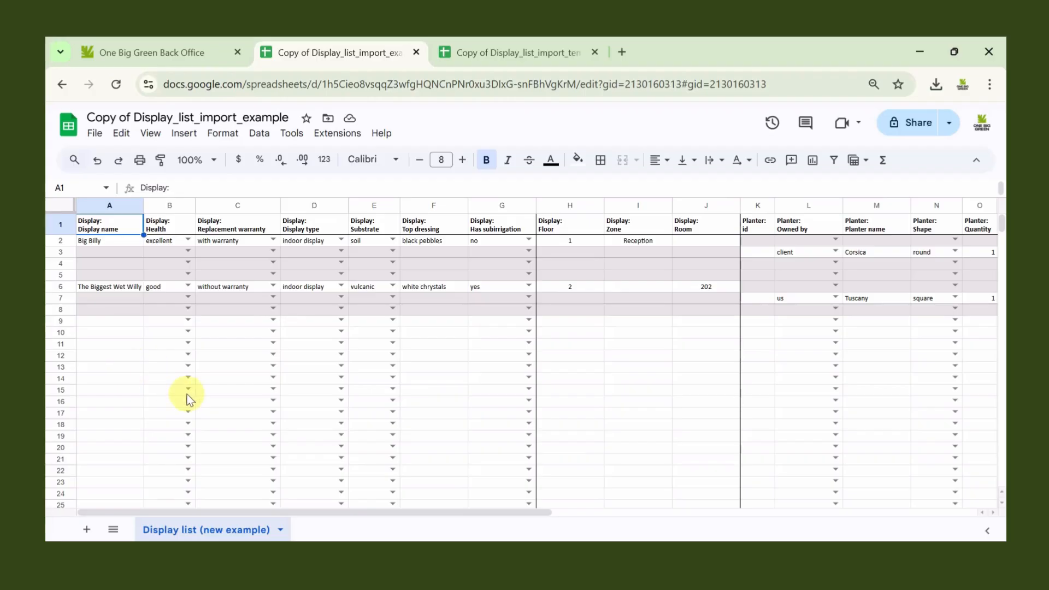
pyautogui.moveTo(240, 516); pyautogui.dragTo(389, 365)
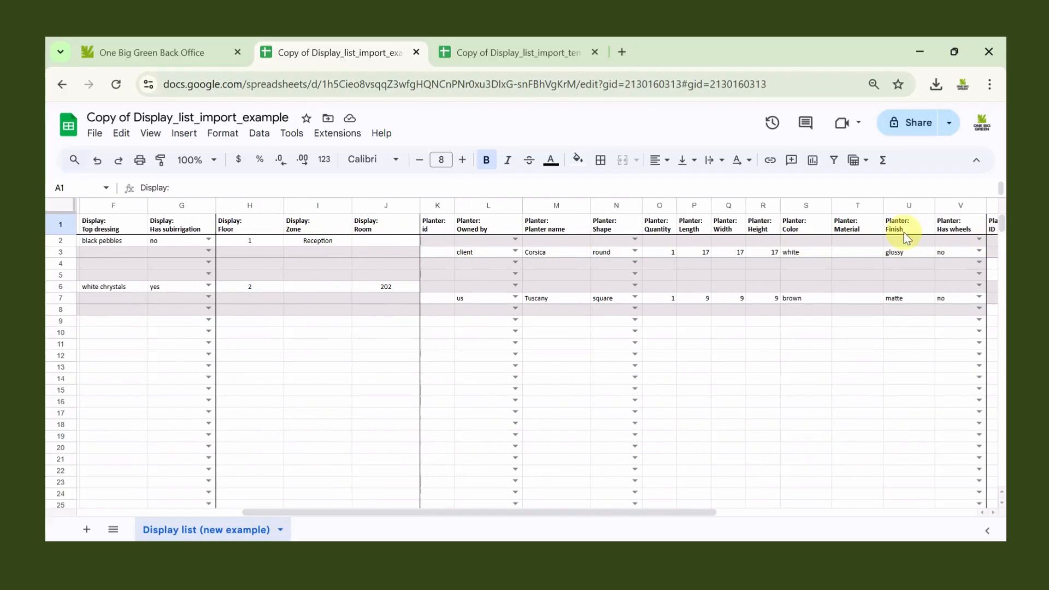
# - Switch to the template copy and enter Display 1 as the display name in row 2
pyautogui.click(497, 53)
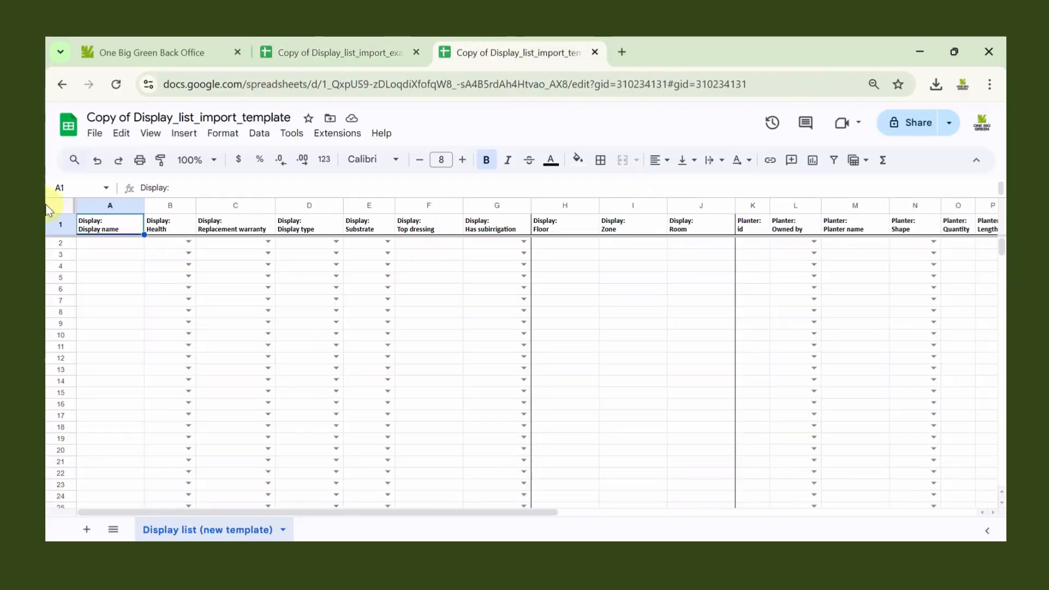
pyautogui.click(93, 243)
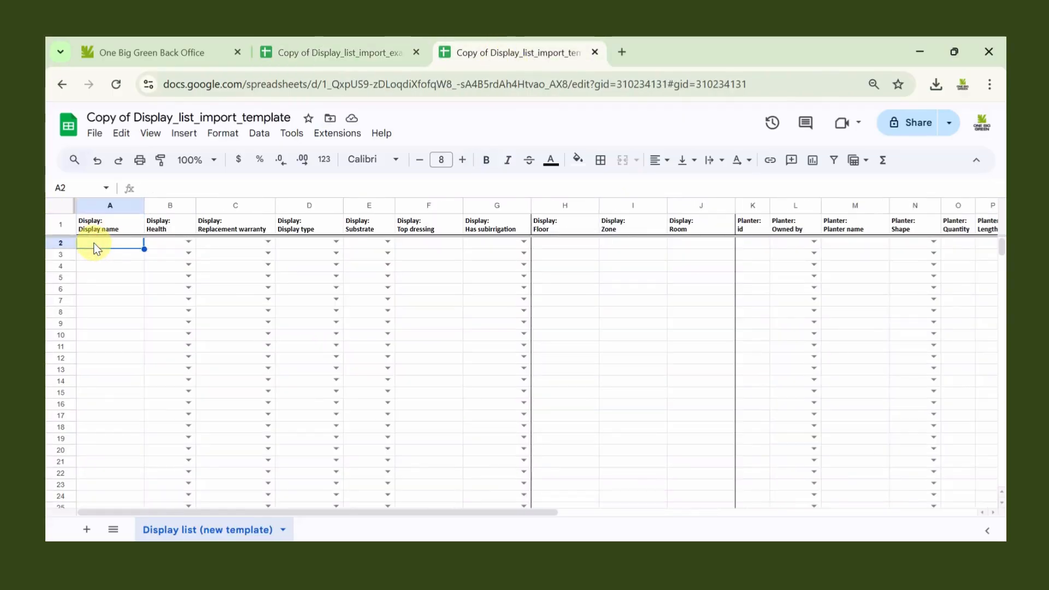
pyautogui.write('Display:')
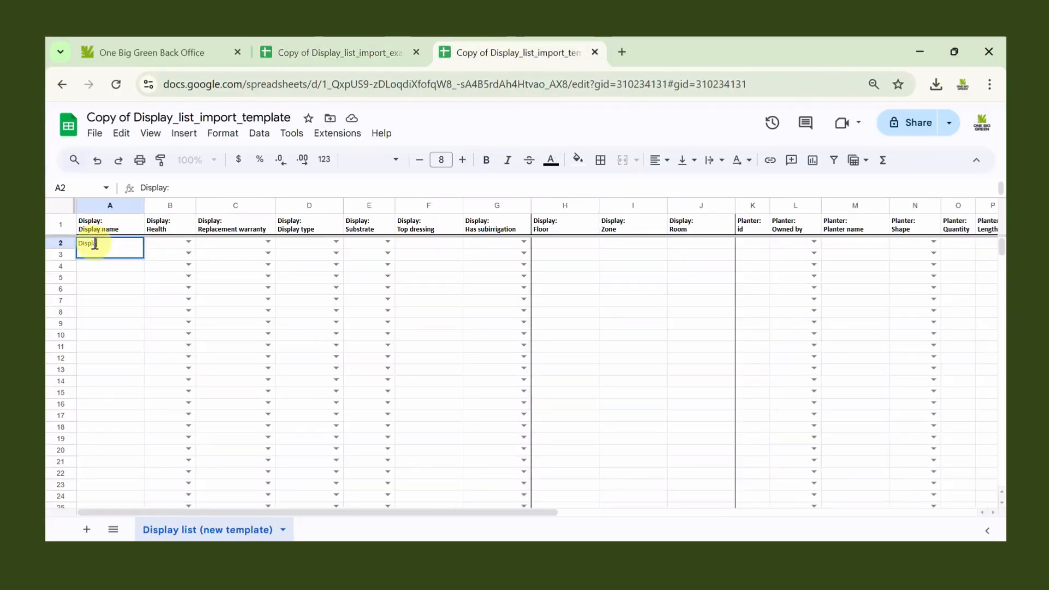
pyautogui.press('Return')
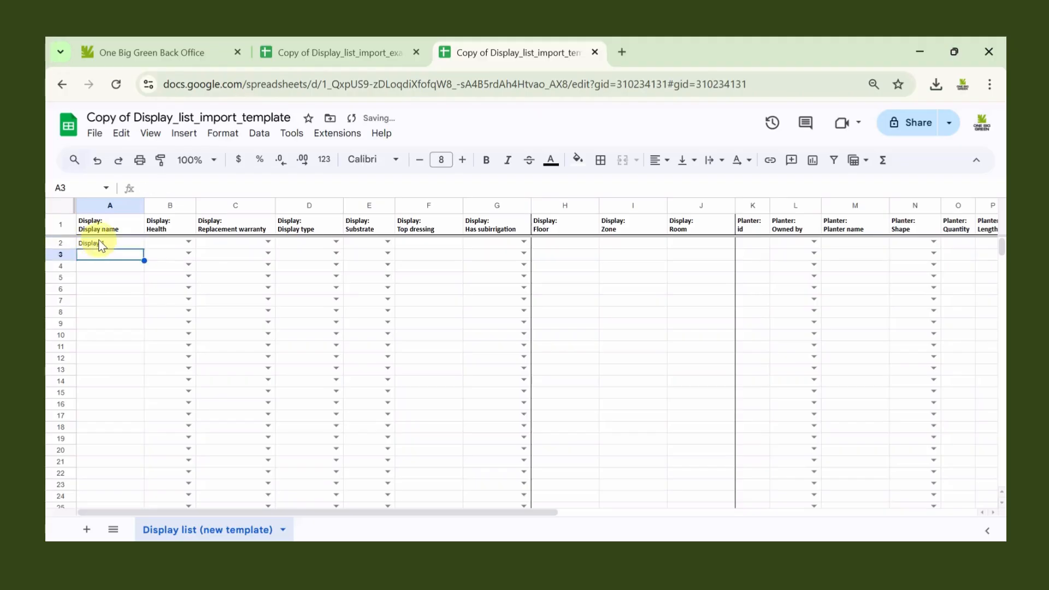
# - Set row 2's health to excellent, replacement warranty to with warranty, and display type to indoor display
pyautogui.click(188, 242)
pyautogui.click(178, 260)
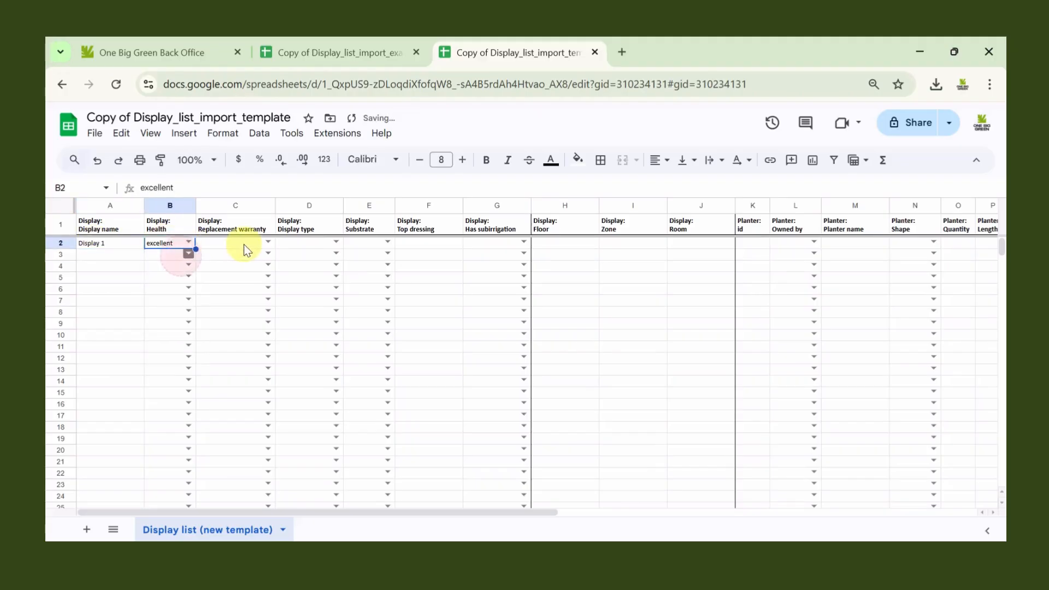
pyautogui.click(268, 242)
pyautogui.click(251, 258)
pyautogui.click(333, 243)
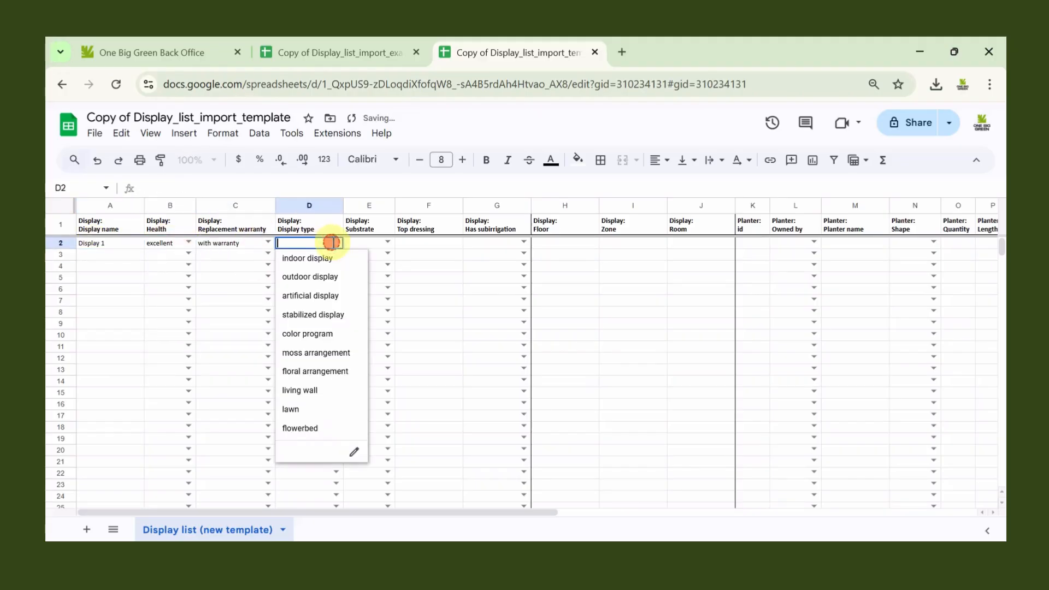
pyautogui.click(310, 259)
# - Set row 2's substrate to soil, top dressing to bark, and subirrigation to no
pyautogui.click(386, 243)
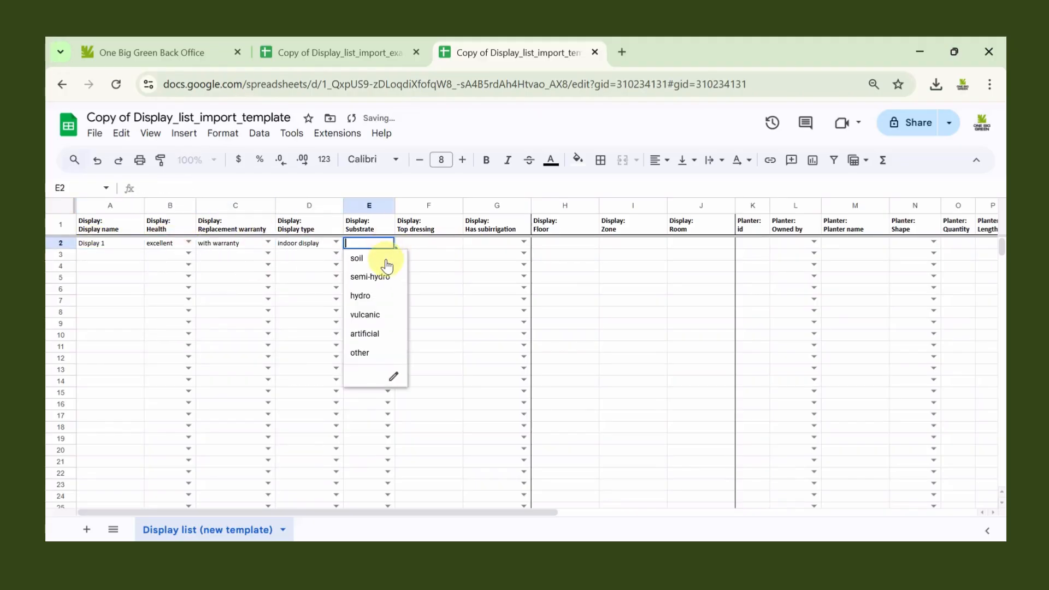
pyautogui.click(382, 256)
pyautogui.click(428, 245)
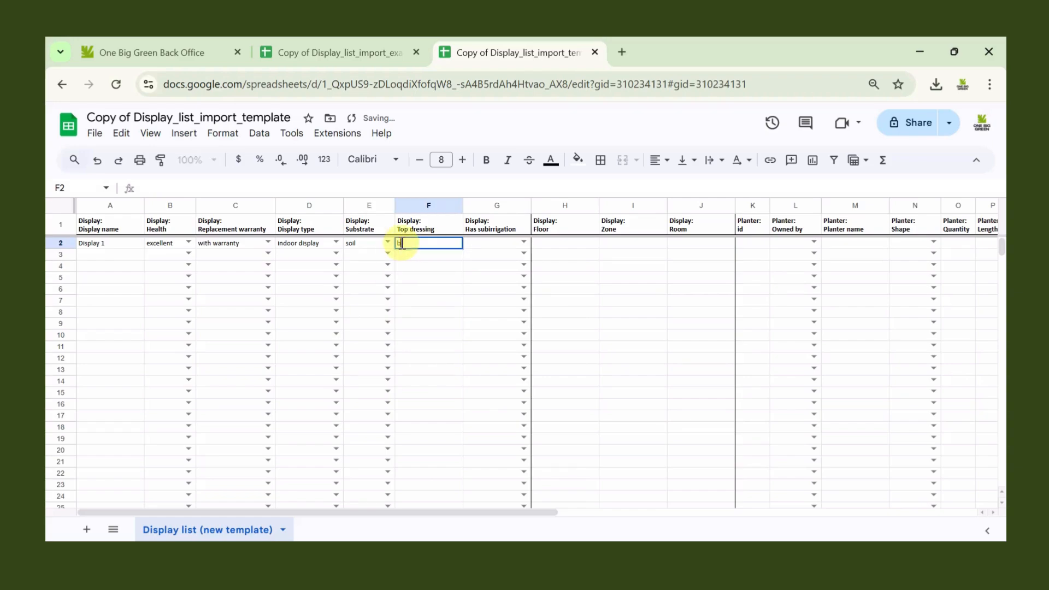
pyautogui.write('bark')
pyautogui.press('Return')
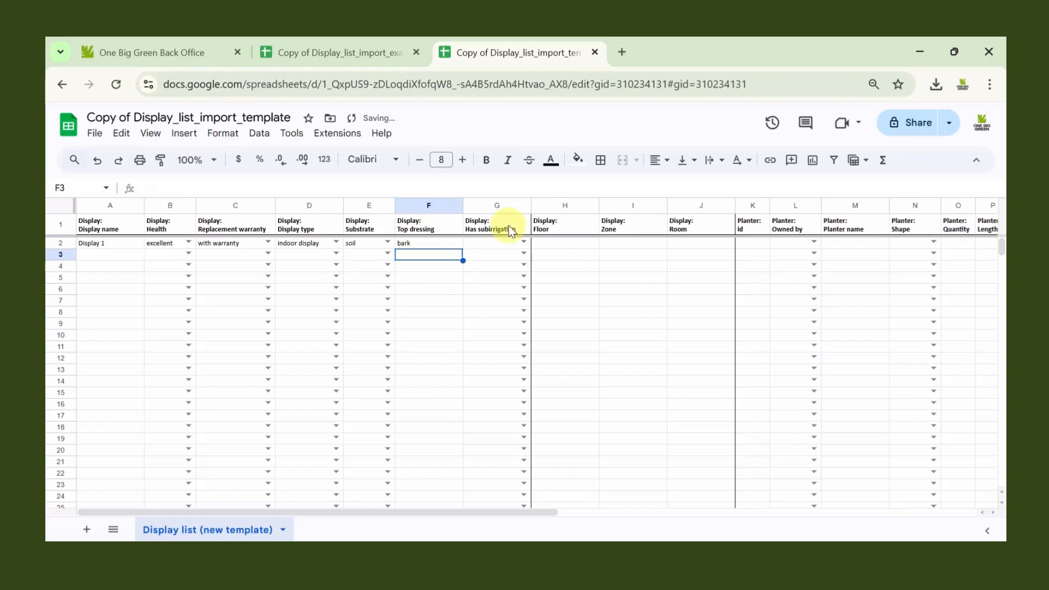
pyautogui.click(524, 241)
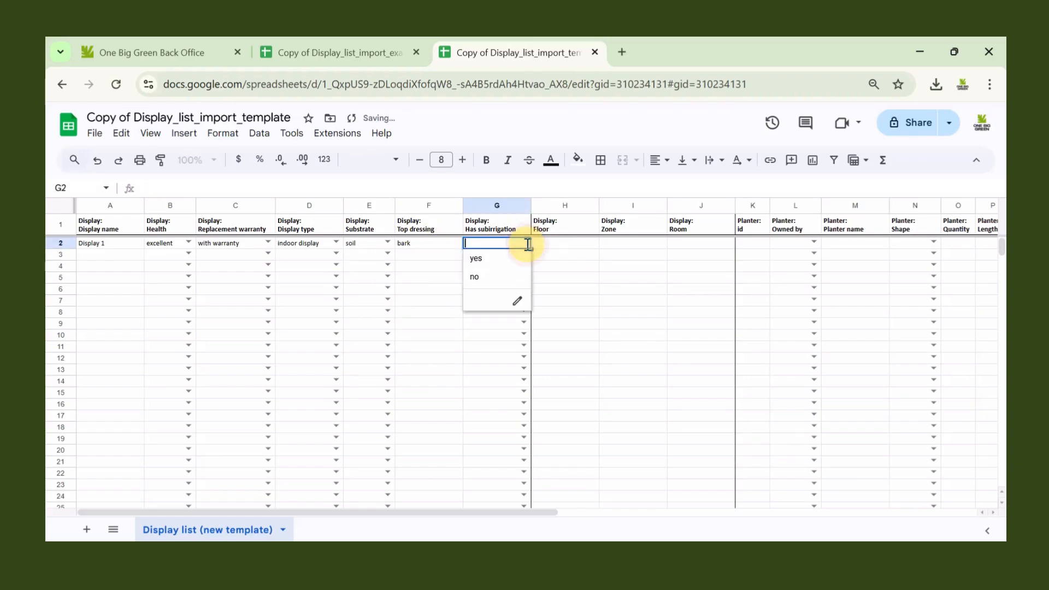
pyautogui.click(509, 278)
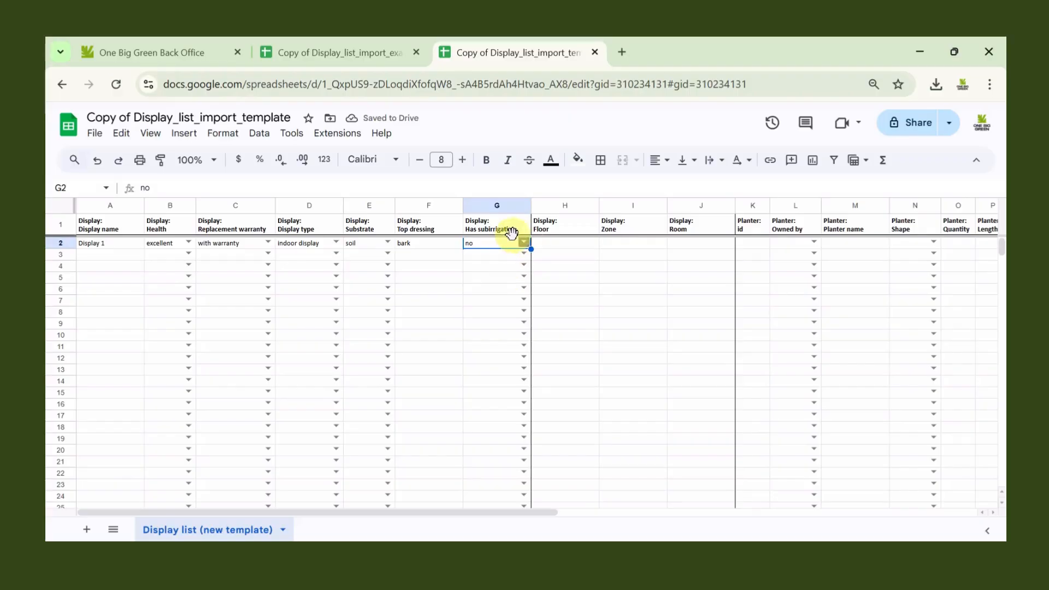
# - Enter the display's location in row 2 as floor 1, zone Reception
pyautogui.click(558, 244)
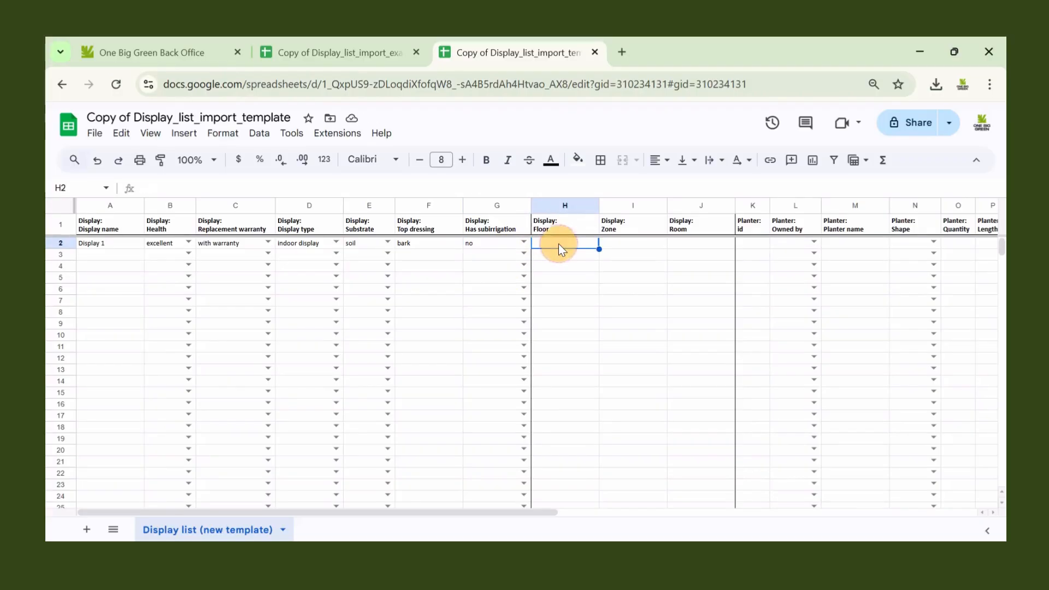
pyautogui.write('1')
pyautogui.press('Tab')
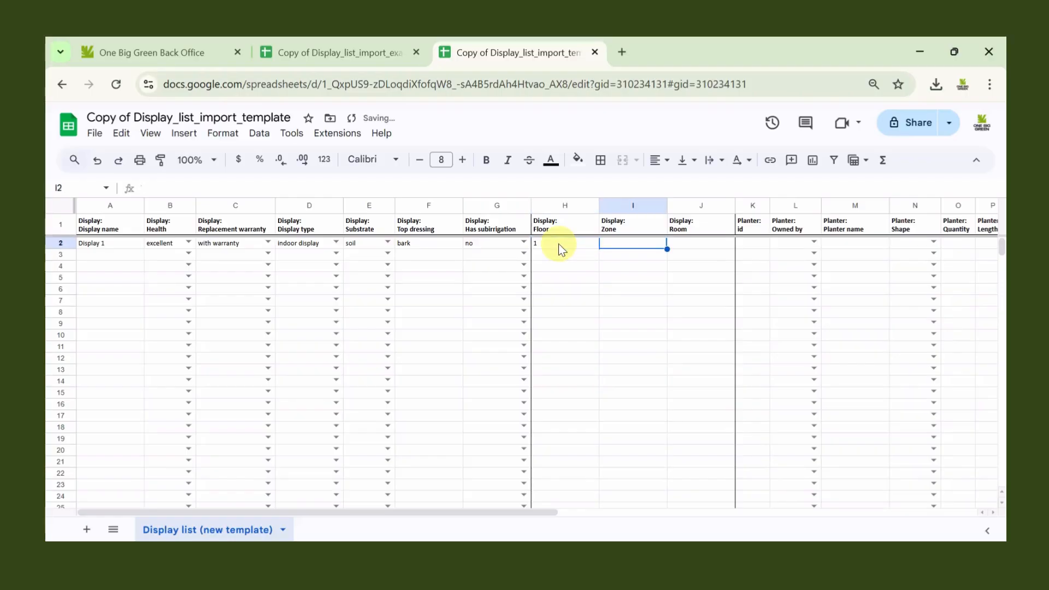
pyautogui.write('Recep')
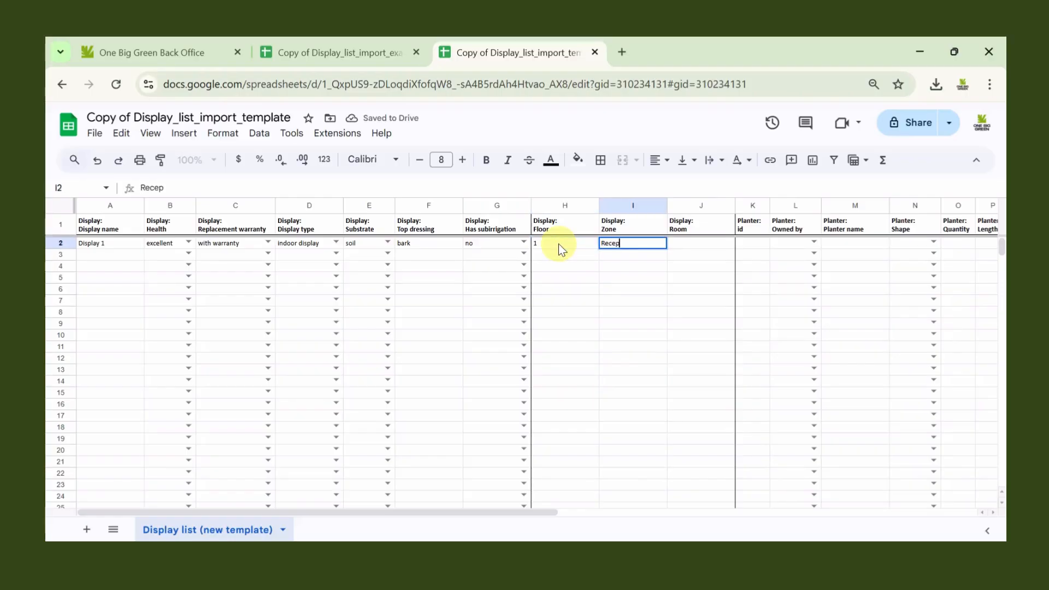
pyautogui.write('tion')
pyautogui.click(643, 265)
# - Start the planter entry in row 3 with owner client and planter name XXX
pyautogui.moveTo(533, 508); pyautogui.dragTo(747, 497)
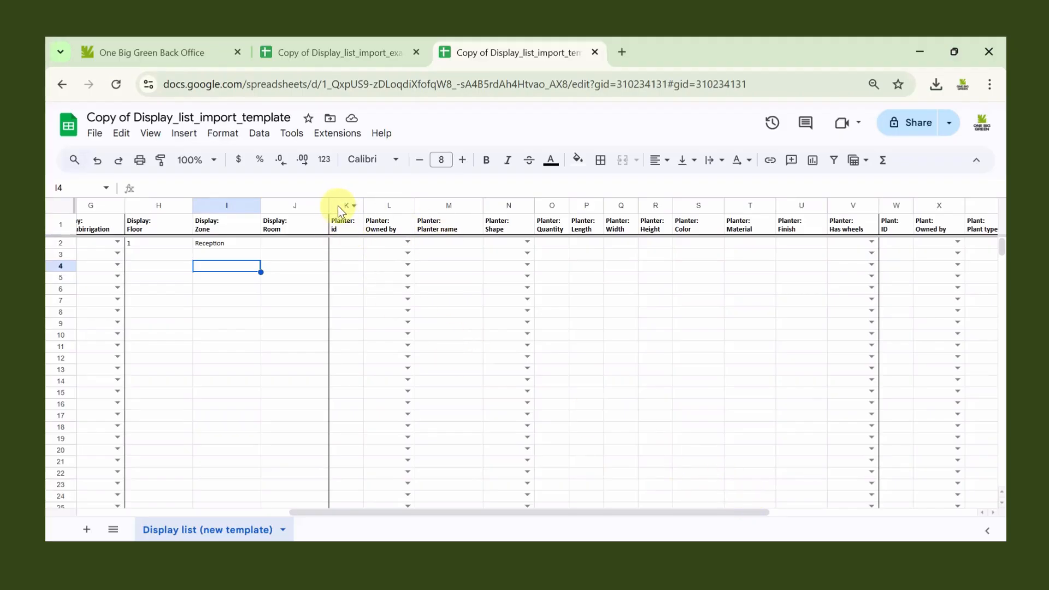
pyautogui.click(410, 254)
pyautogui.click(404, 267)
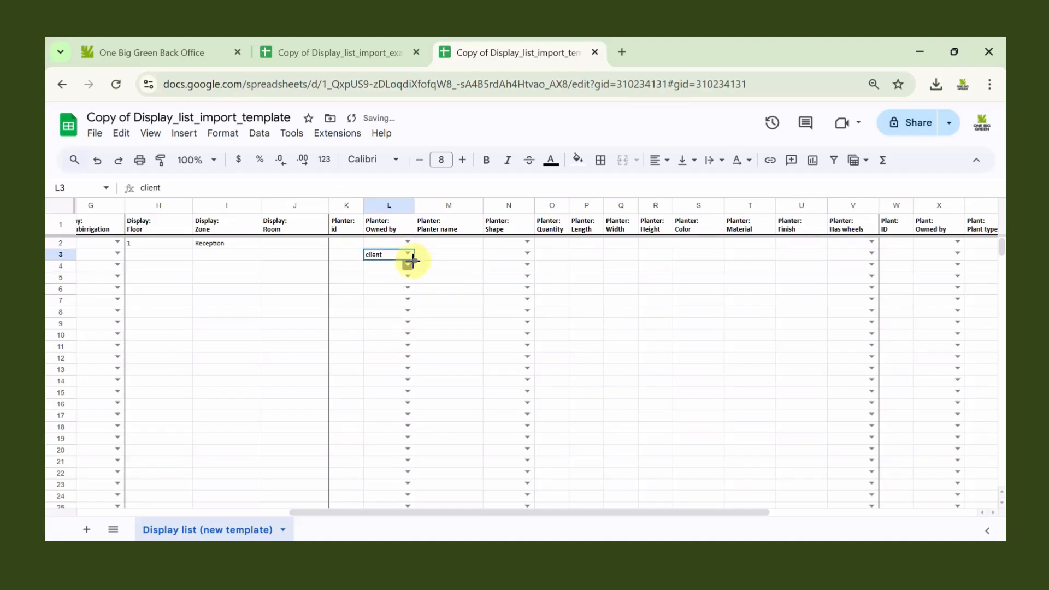
pyautogui.click(427, 254)
pyautogui.write('XXX')
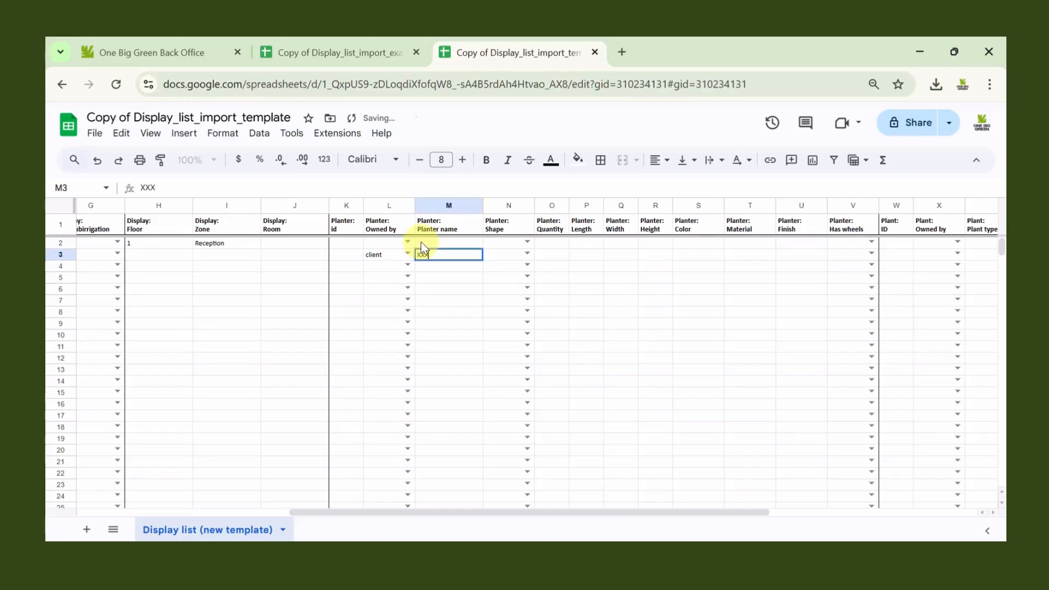
pyautogui.press('Return')
# - Set the row 3 planter's shape to round and its quantity to 1
pyautogui.click(527, 254)
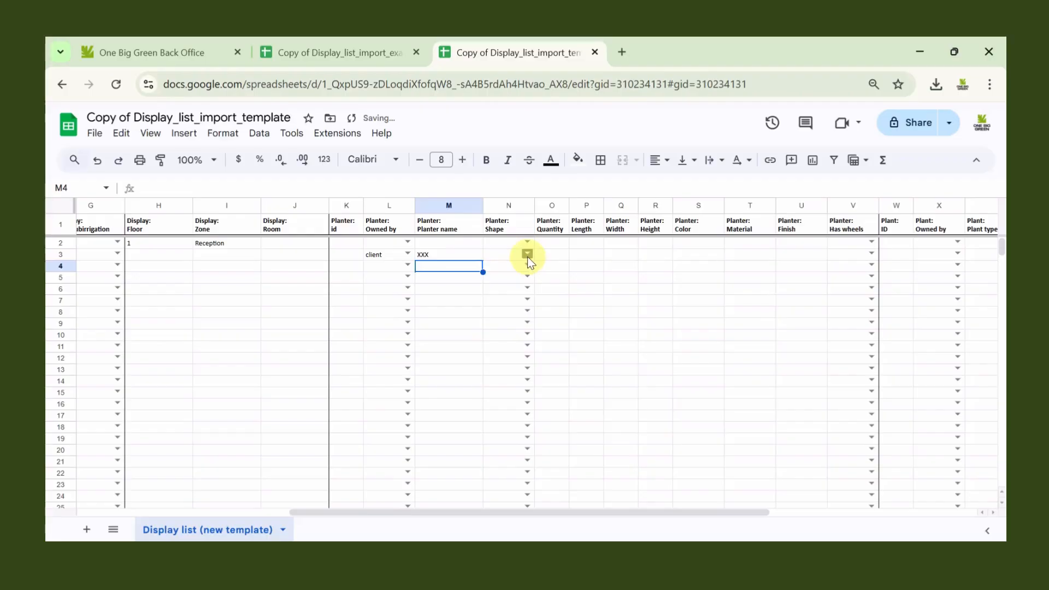
pyautogui.click(524, 270)
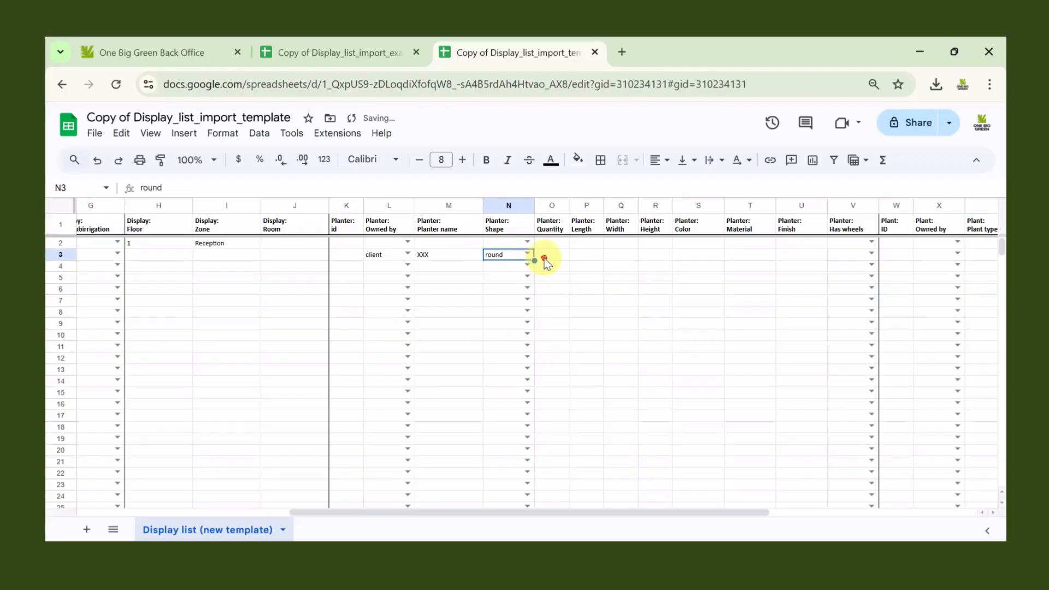
pyautogui.click(544, 257)
pyautogui.write('1')
pyautogui.click(590, 254)
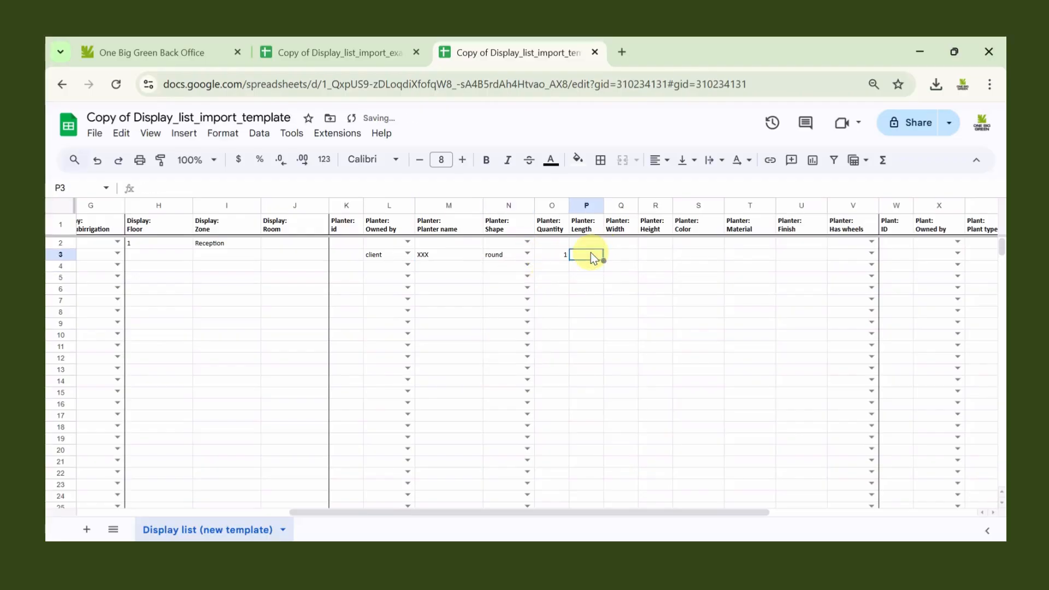
# - Set the row 3 planter's length, width and height to 5 each
pyautogui.write('5')
pyautogui.click(615, 257)
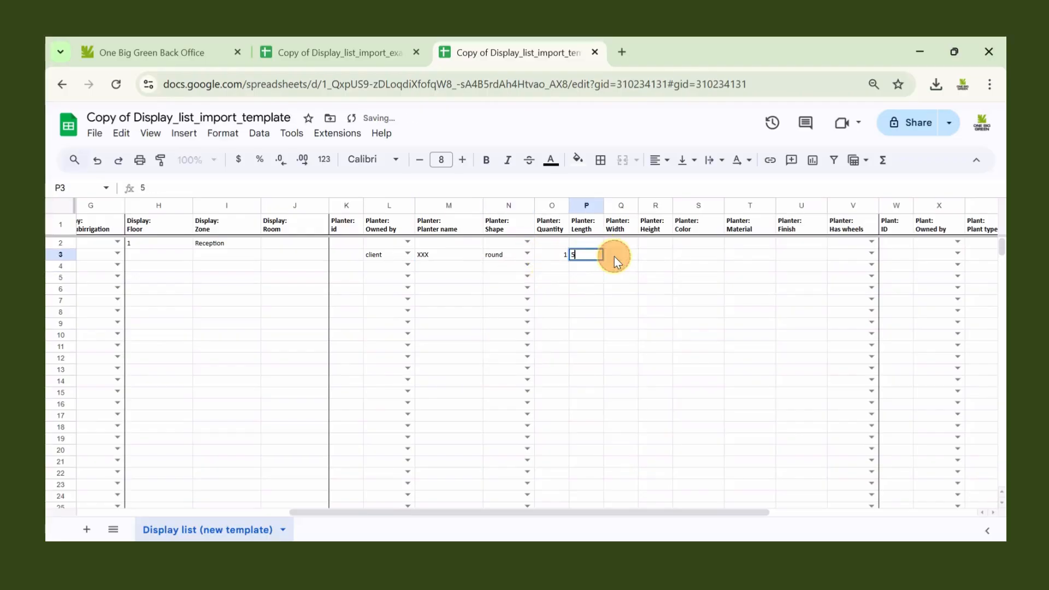
pyautogui.write('5')
pyautogui.click(661, 253)
pyautogui.write('5')
# - Set the row 3 planter's color to white and its material to plastic
pyautogui.click(684, 255)
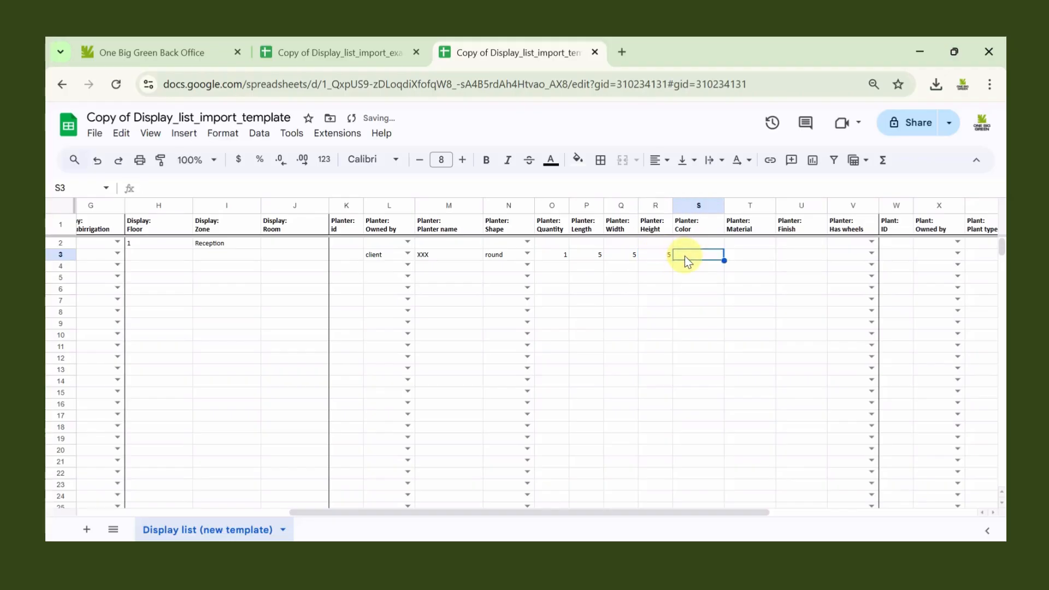
pyautogui.write('white')
pyautogui.press('Tab')
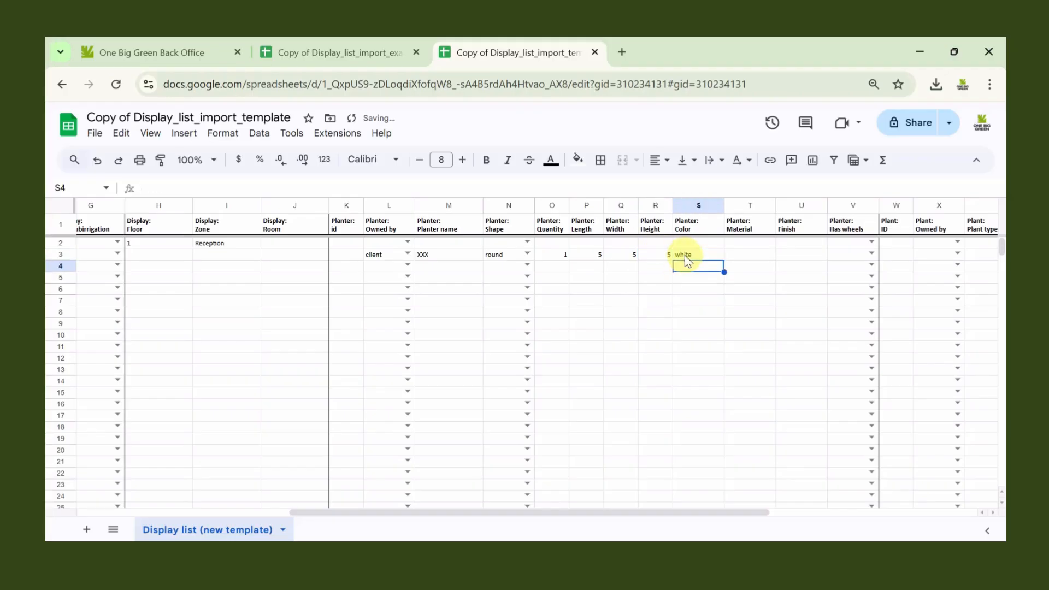
pyautogui.write('plast')
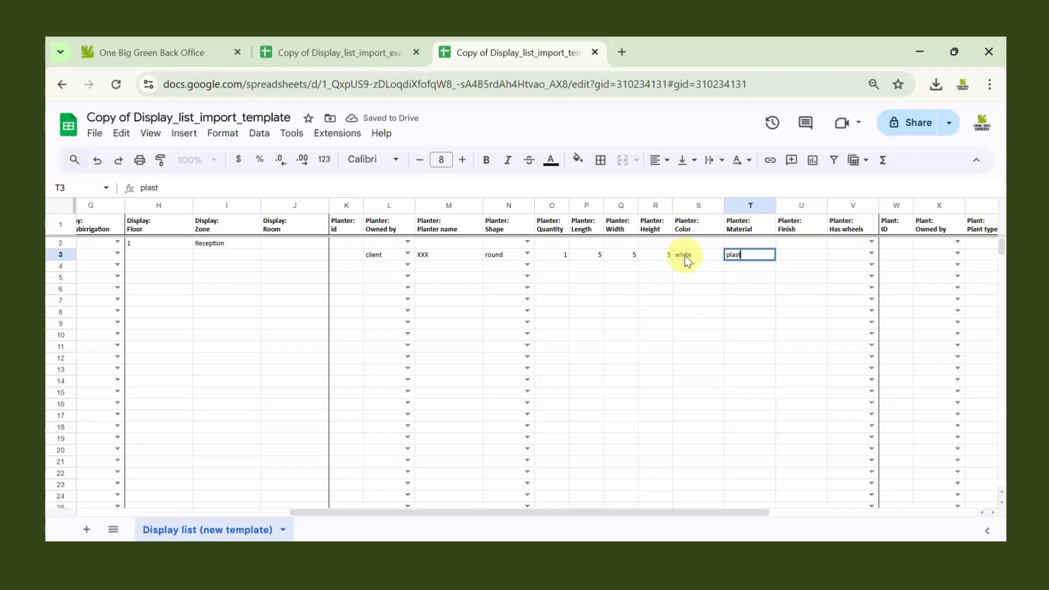
pyautogui.write('ic')
pyautogui.press('Return')
# - Set the row 3 planter's finish to matte and its wheels option to no
pyautogui.press('Up')
pyautogui.press('Right')
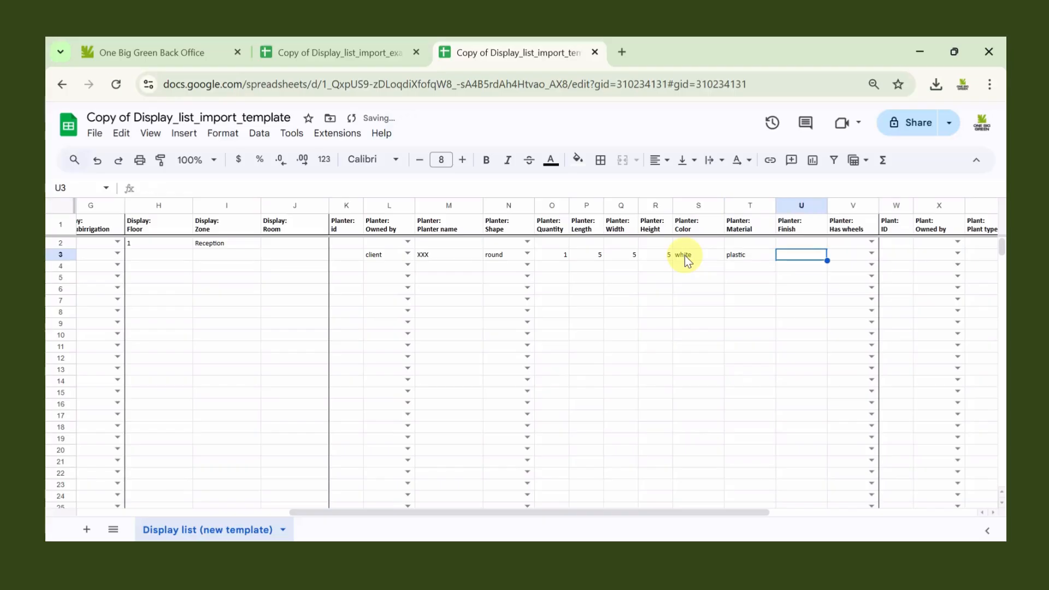
pyautogui.write('matte')
pyautogui.press('Return')
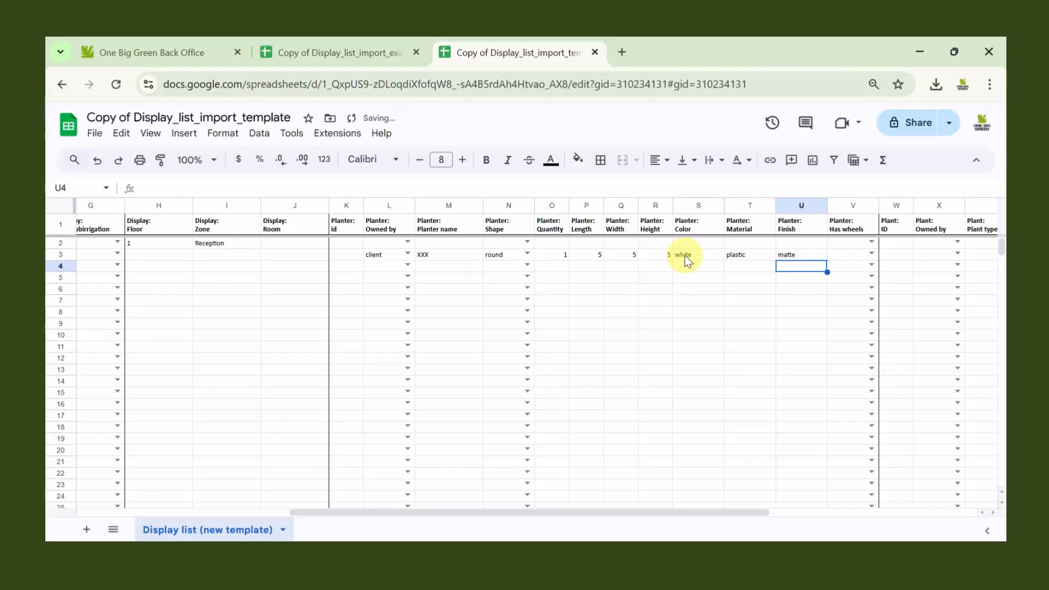
pyautogui.click(870, 254)
pyautogui.click(855, 295)
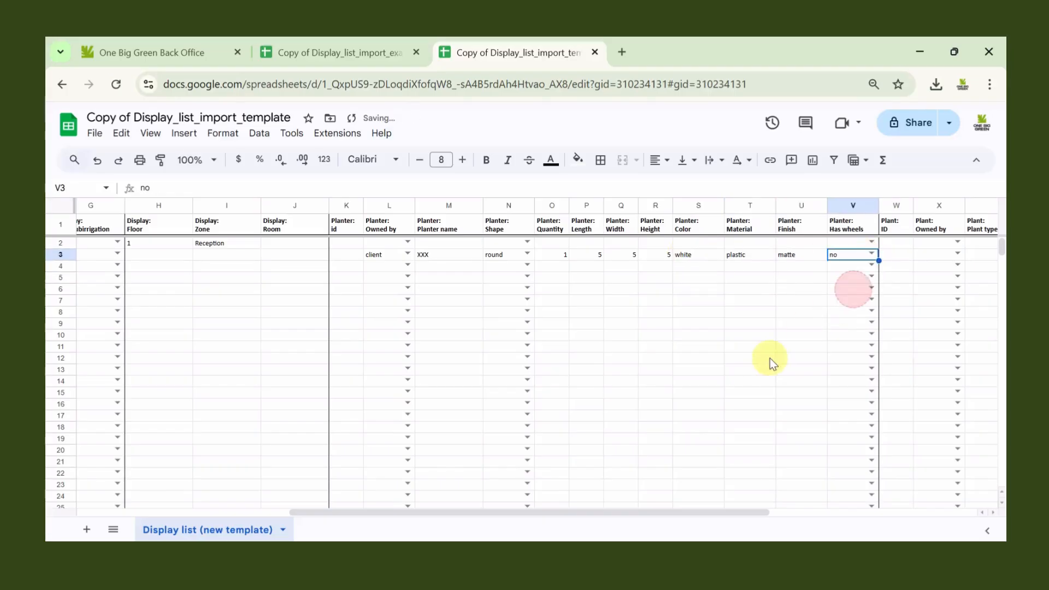
# - Start the plant entry in row 4 with owner client and plant type Schefflera actinophylla
pyautogui.moveTo(698, 512); pyautogui.dragTo(910, 501)
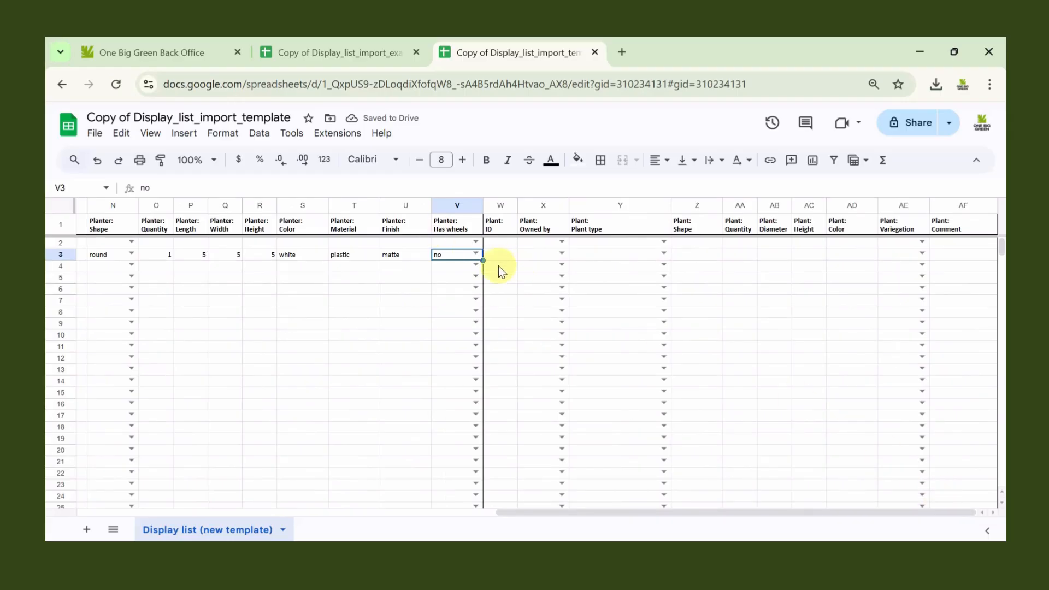
pyautogui.click(562, 266)
pyautogui.click(566, 274)
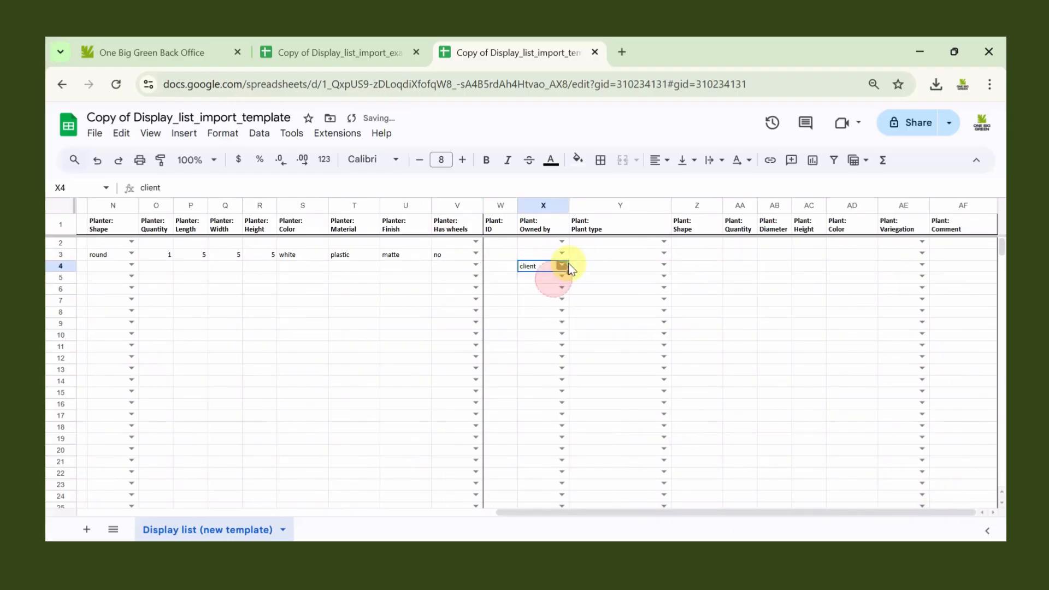
pyautogui.click(578, 264)
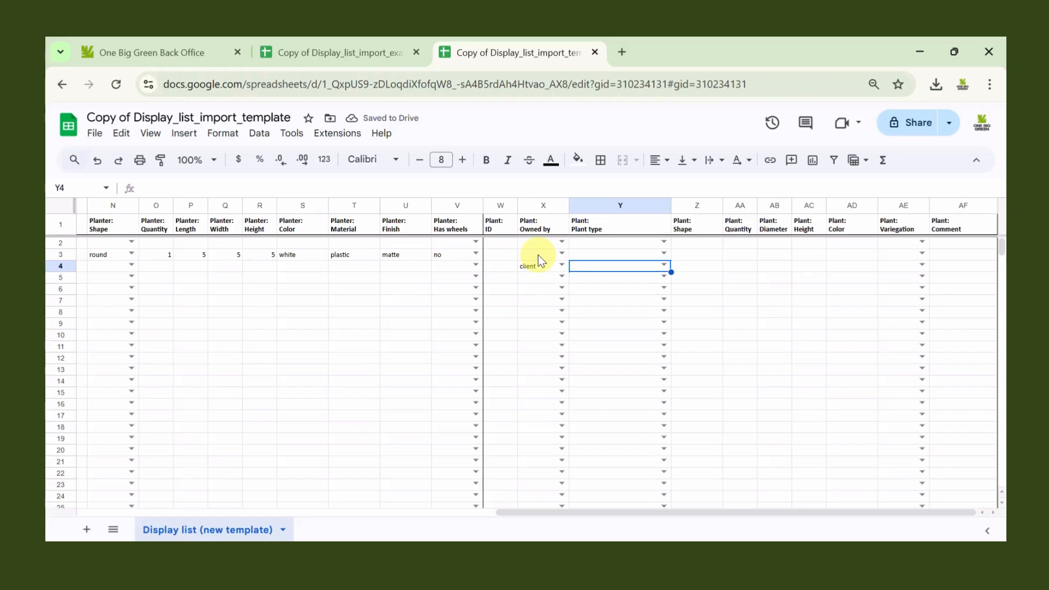
pyautogui.doubleClick(621, 266)
pyautogui.write('scheff')
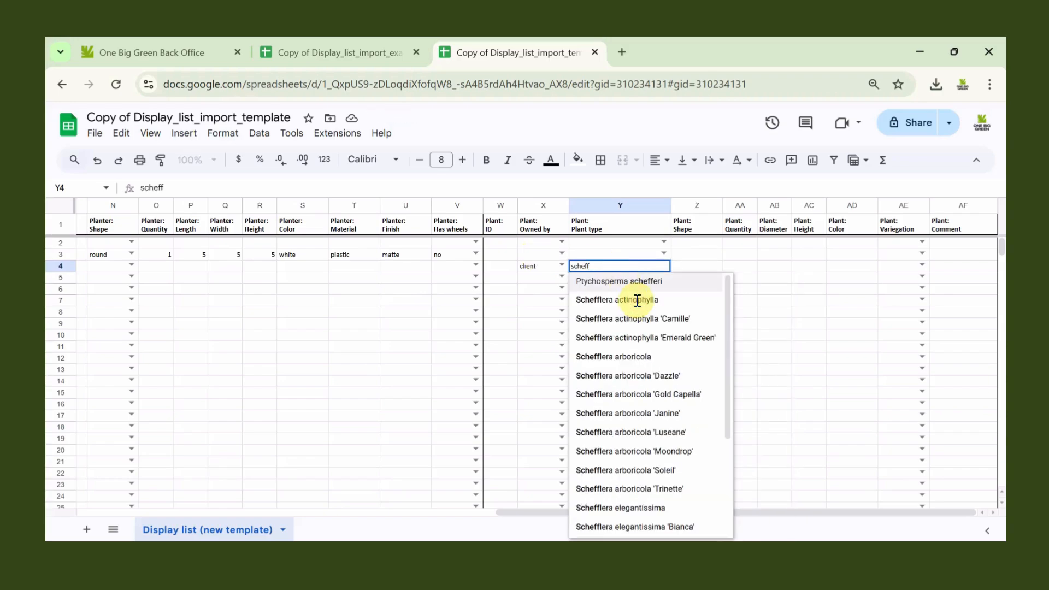
pyautogui.click(593, 308)
# - Set the row 4 plant's shape to stem, quantity to 1, and variegation to no
pyautogui.click(685, 268)
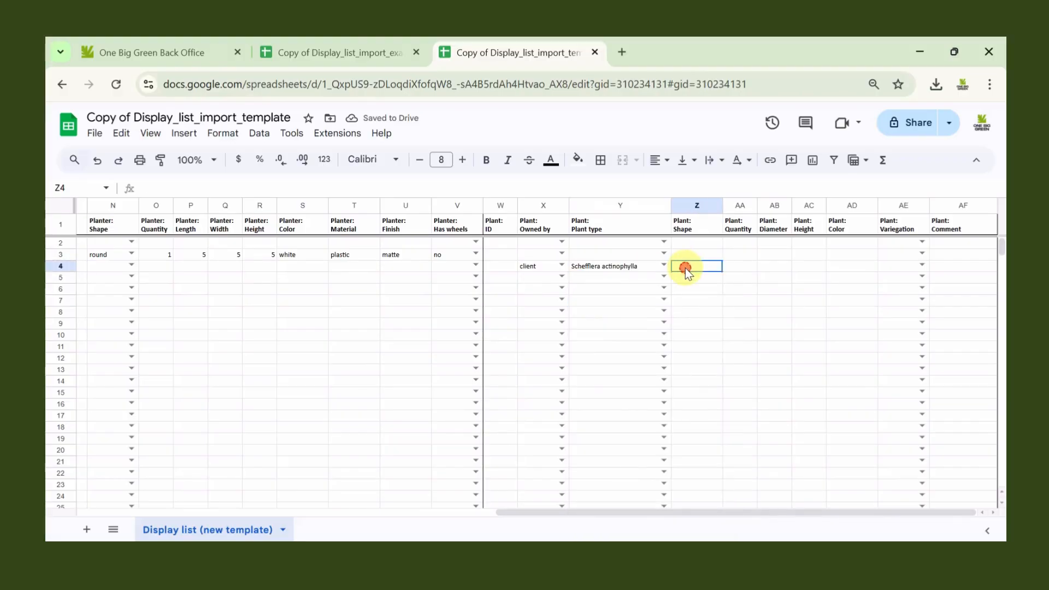
pyautogui.write('stem')
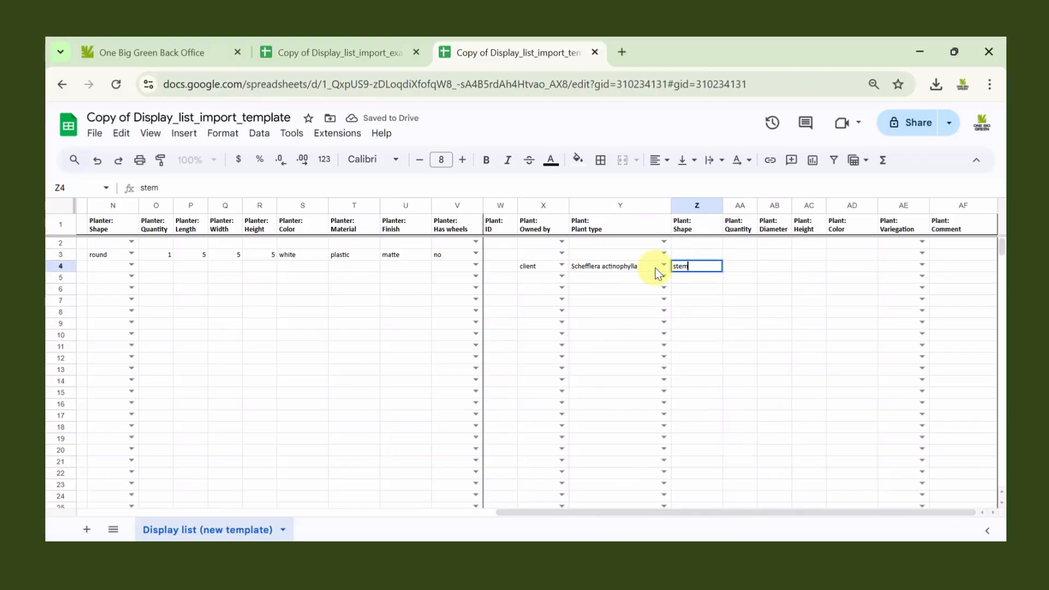
pyautogui.press('Tab')
pyautogui.write('1')
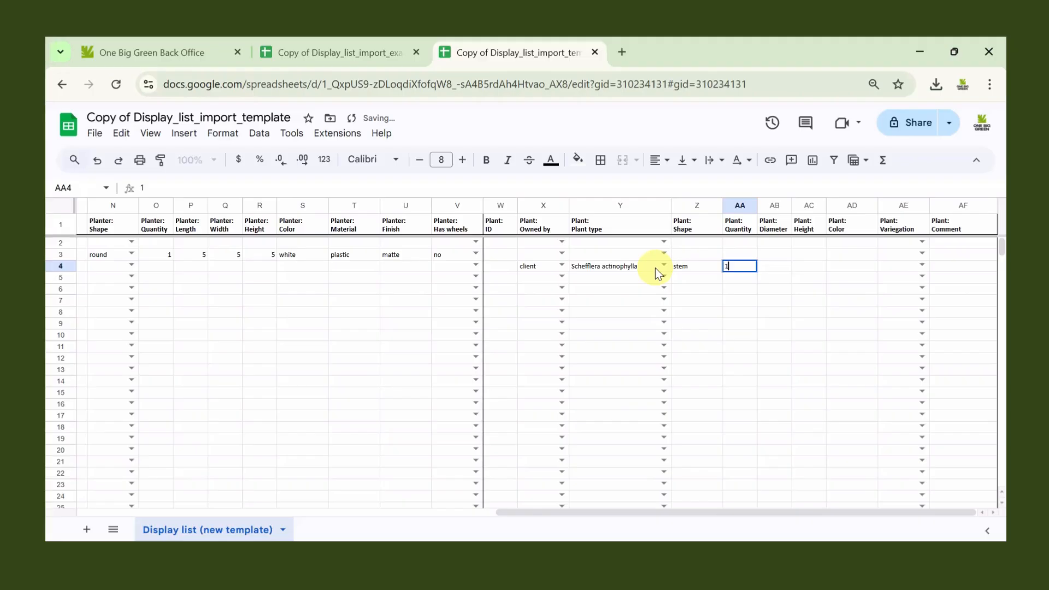
pyautogui.press('Tab')
pyautogui.press('Tab')
pyautogui.press('Tab')
pyautogui.press('Tab')
pyautogui.press('Tab')
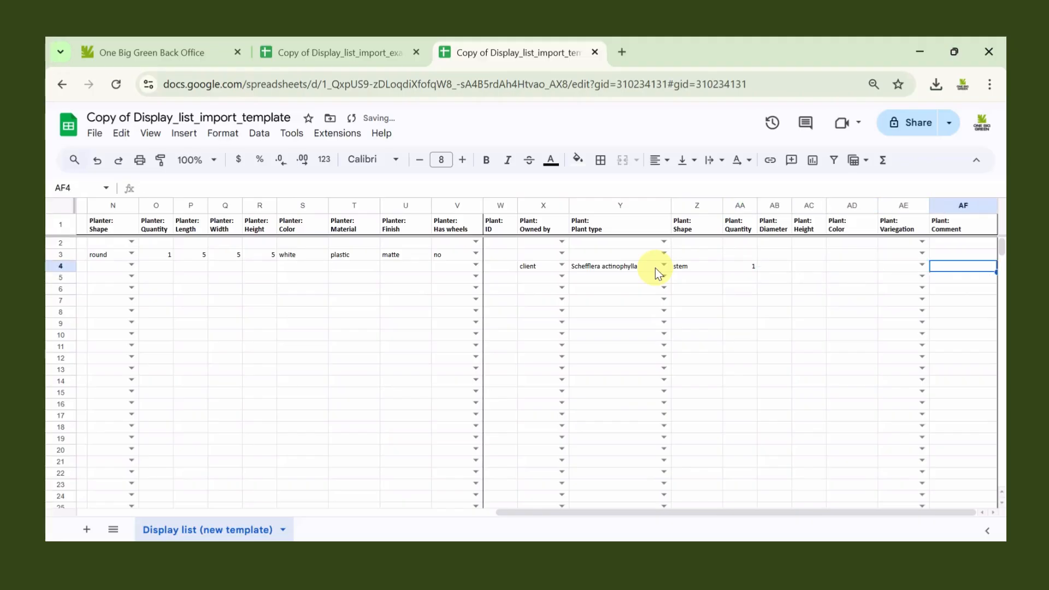
pyautogui.click(922, 268)
pyautogui.click(910, 301)
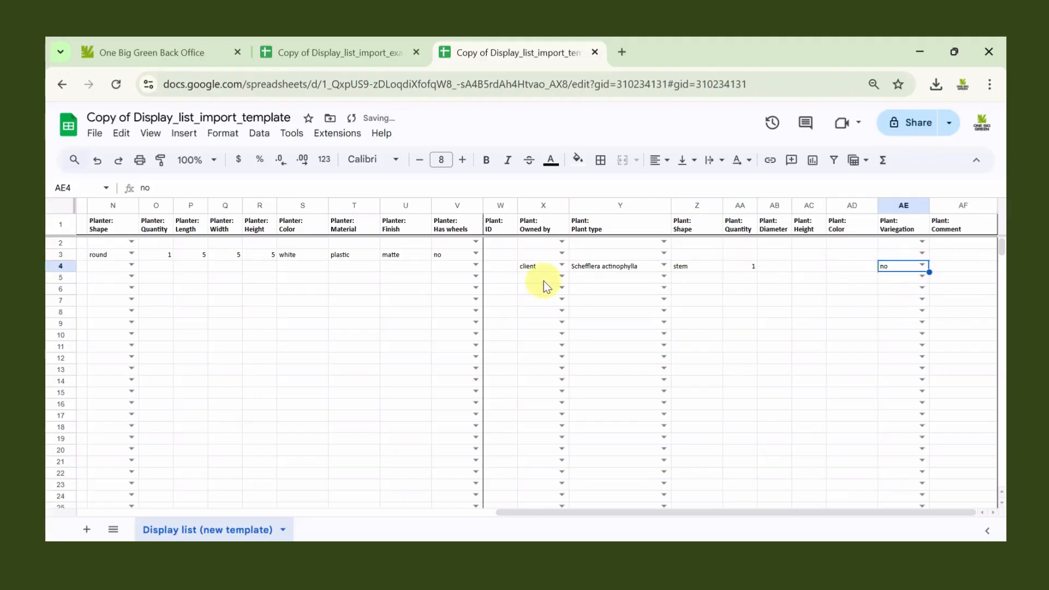
# - Add a second plant in row 5 with owner client, plant type Asplenium 'Amy' and quantity 1
pyautogui.click(562, 277)
pyautogui.click(553, 300)
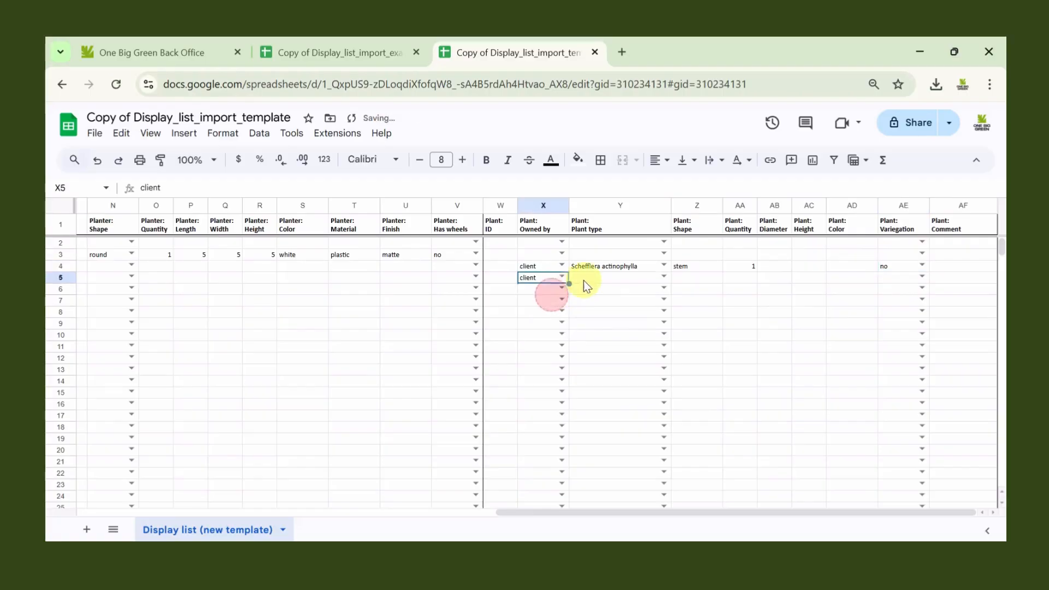
pyautogui.click(590, 277)
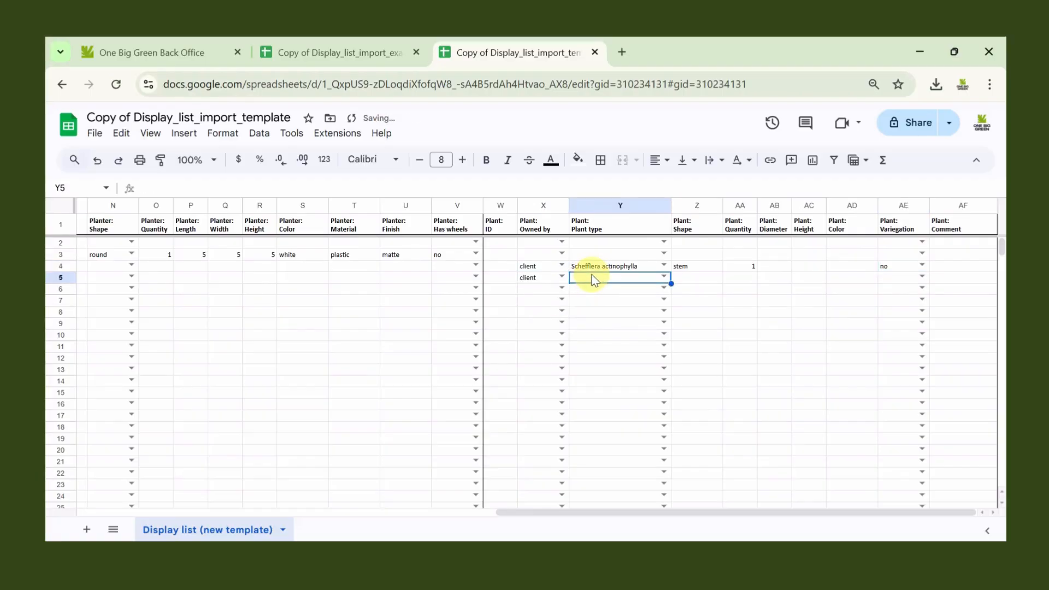
pyautogui.write('amy')
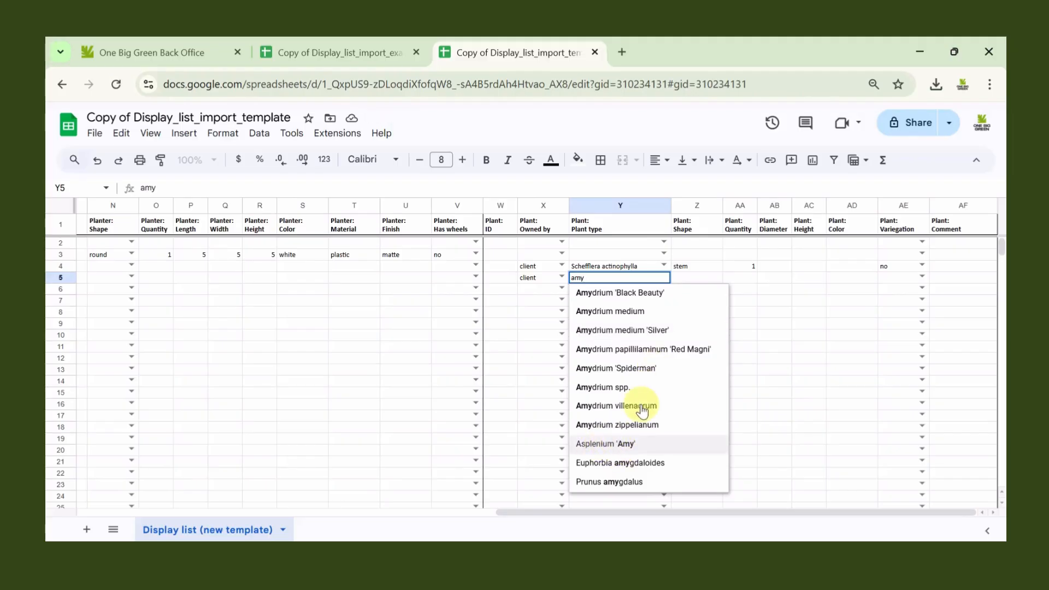
pyautogui.click(633, 445)
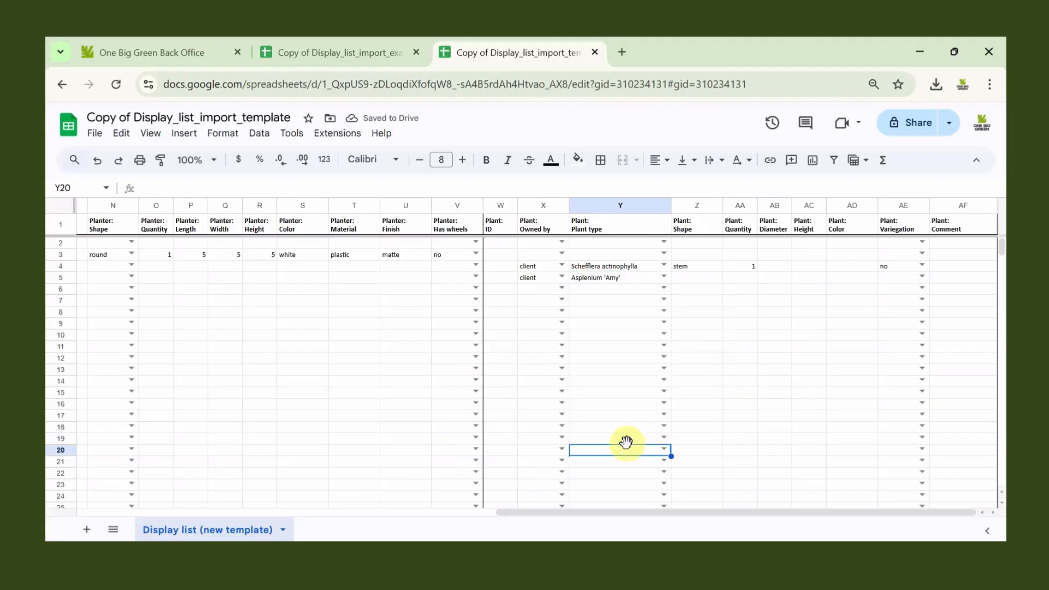
pyautogui.click(700, 278)
pyautogui.click(726, 281)
pyautogui.write('1')
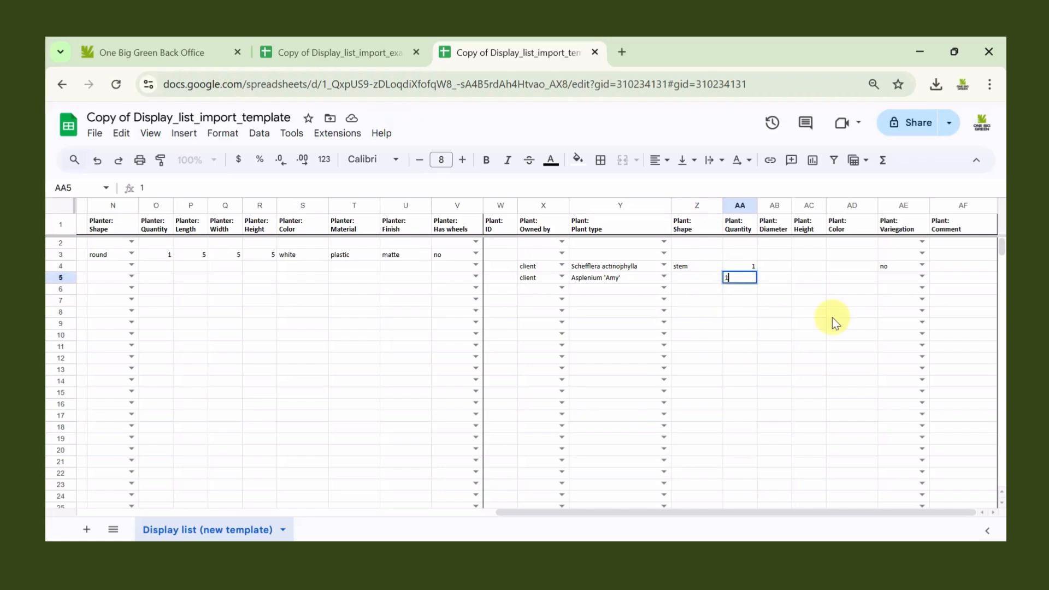
pyautogui.click(831, 316)
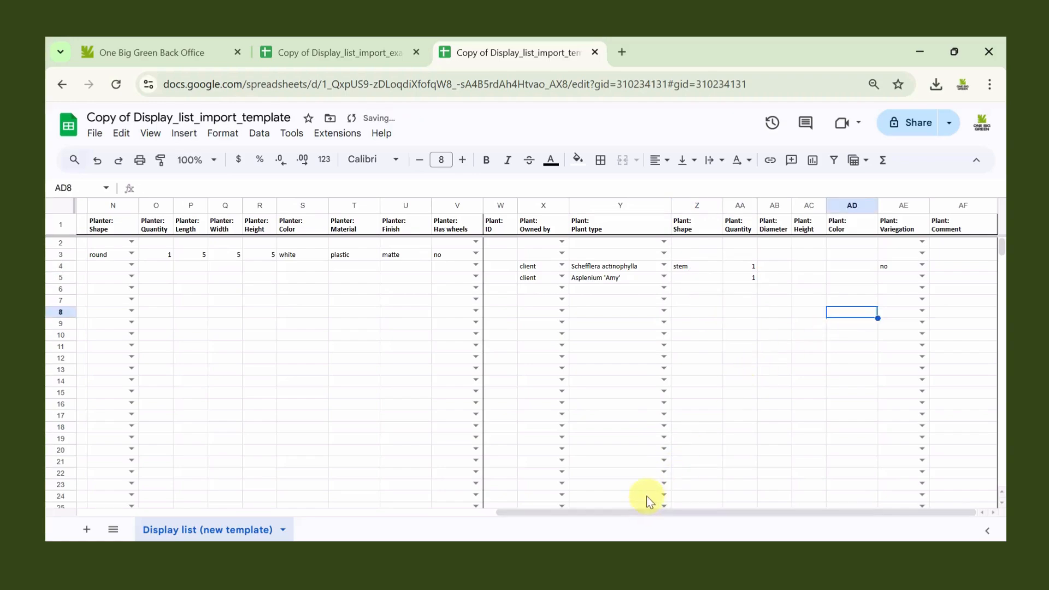
# - Begin another display in row 6 with the display name Display 2
pyautogui.moveTo(647, 514); pyautogui.dragTo(153, 380)
pyautogui.moveTo(530, 513); pyautogui.dragTo(60, 437)
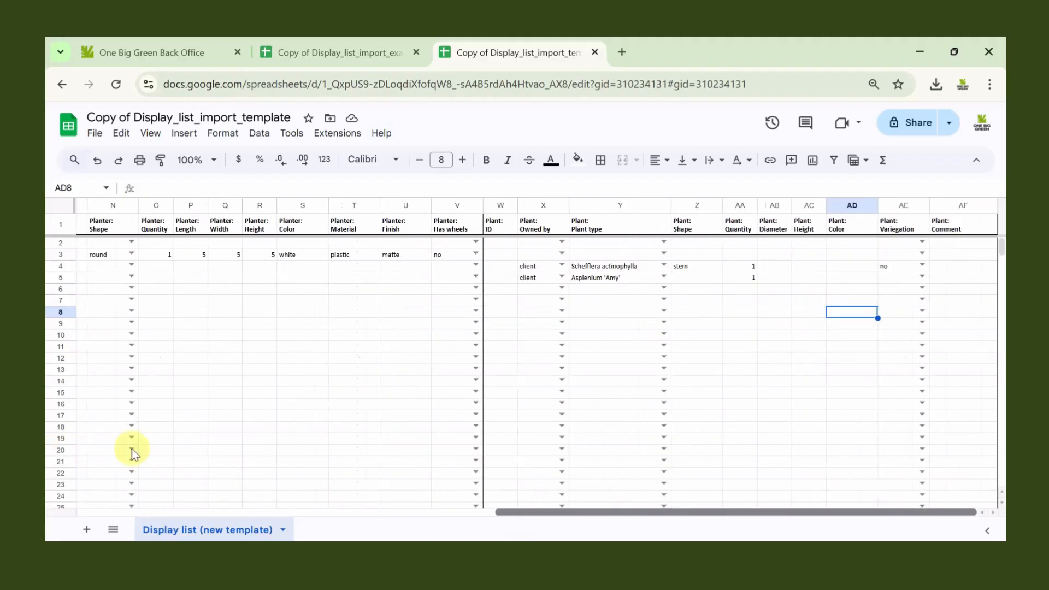
pyautogui.moveTo(132, 448); pyautogui.dragTo(88, 447)
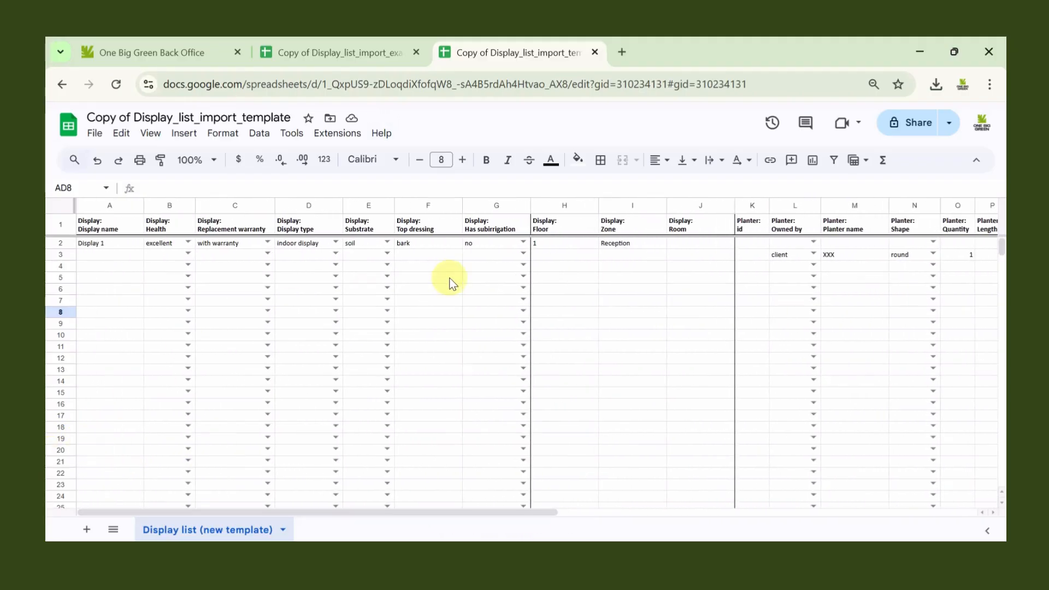
pyautogui.click(110, 292)
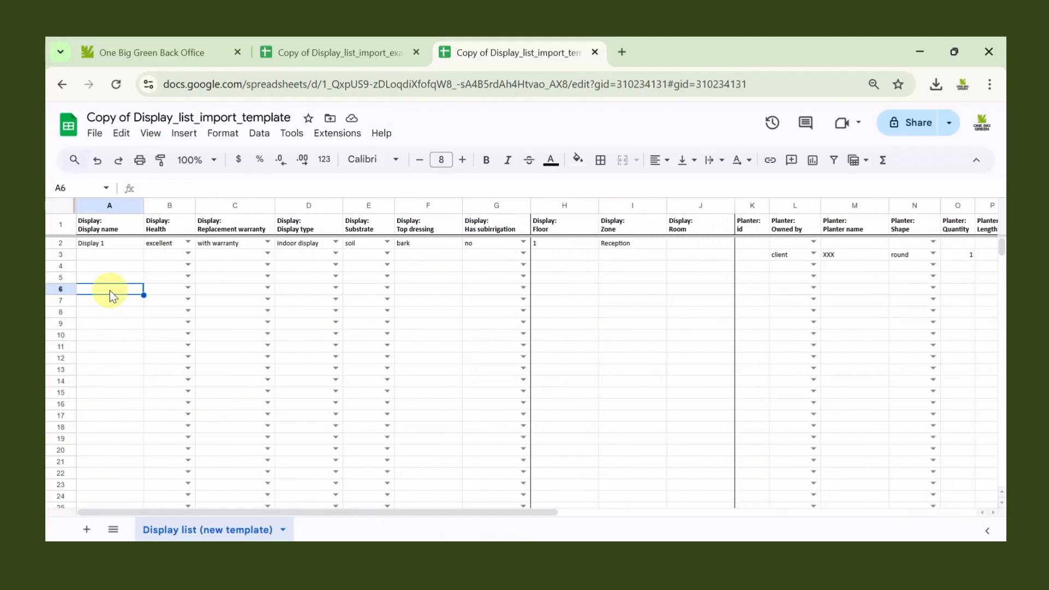
pyautogui.write('Display')
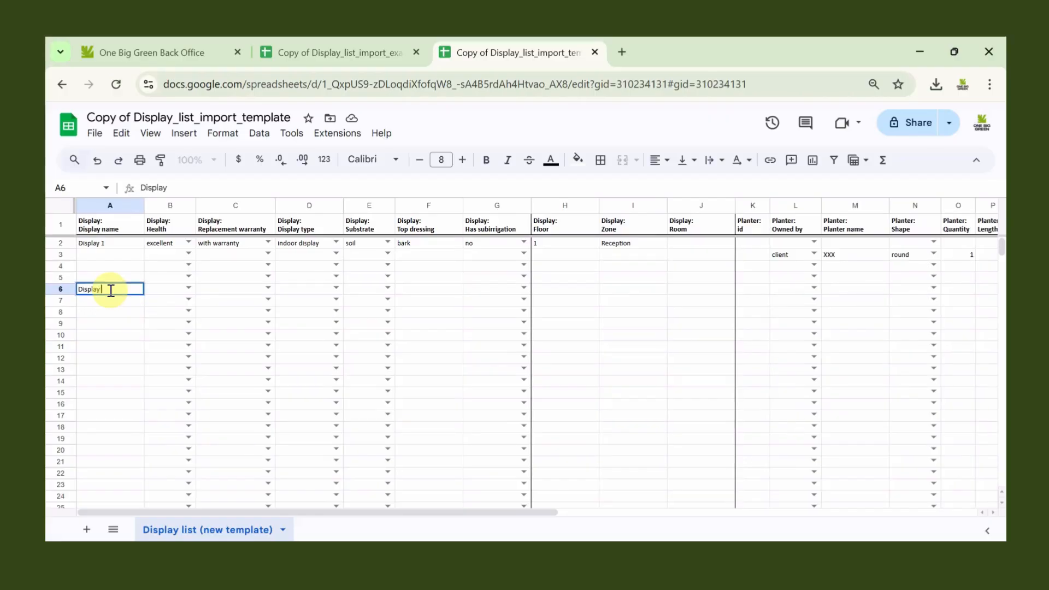
pyautogui.write(' 2')
pyautogui.press('Return')
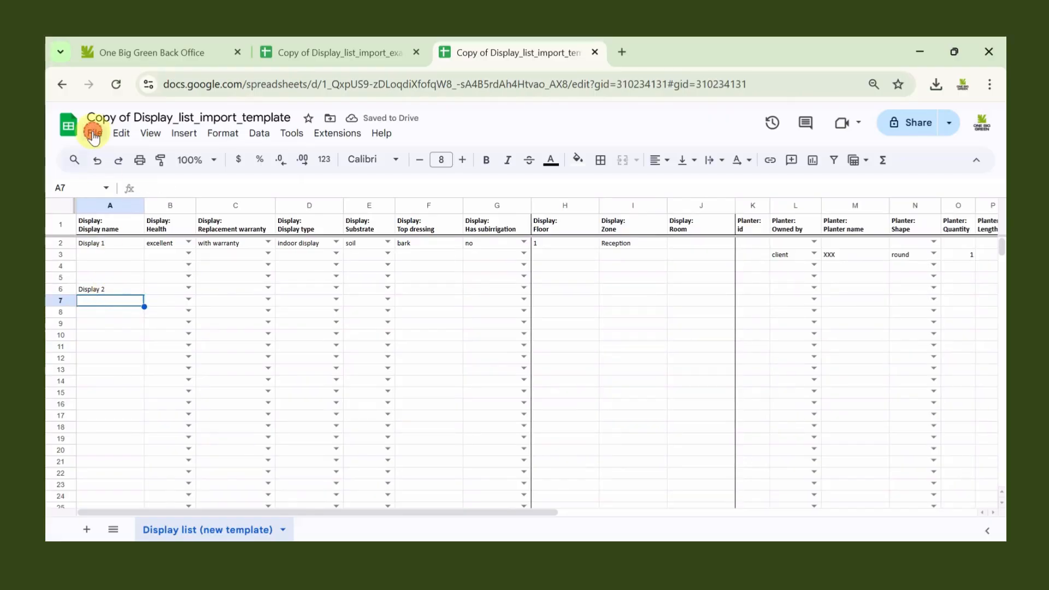
# - Download the completed display list spreadsheet as a Microsoft Excel (.xlsx) file
pyautogui.click(95, 133)
pyautogui.click(132, 300)
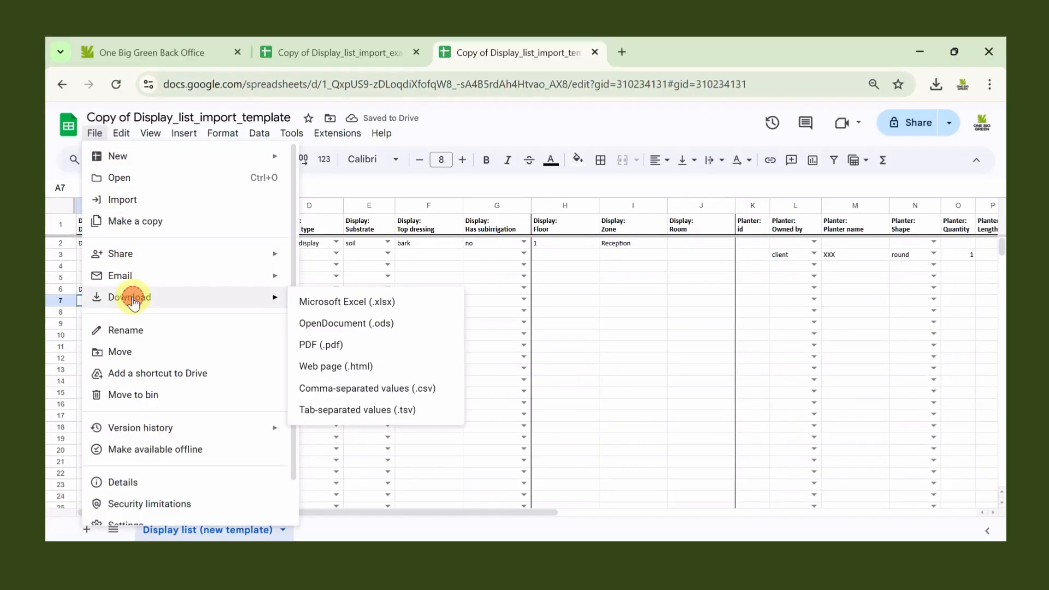
pyautogui.click(322, 301)
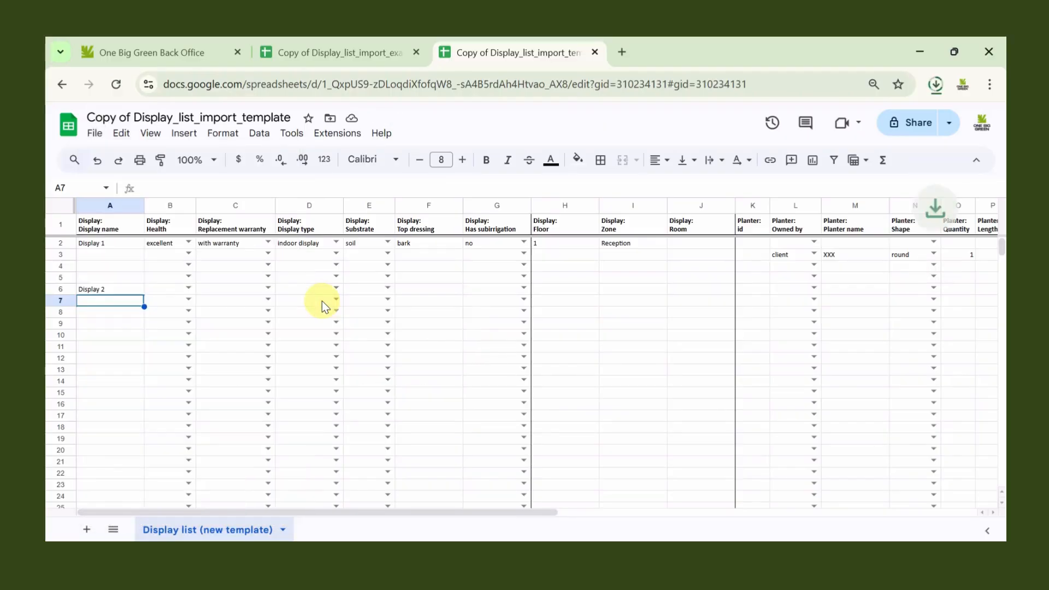
# - Switch to One Big Green Back Office and load Copy of Display_list_import_template.xlsx as the file to import
pyautogui.click(149, 49)
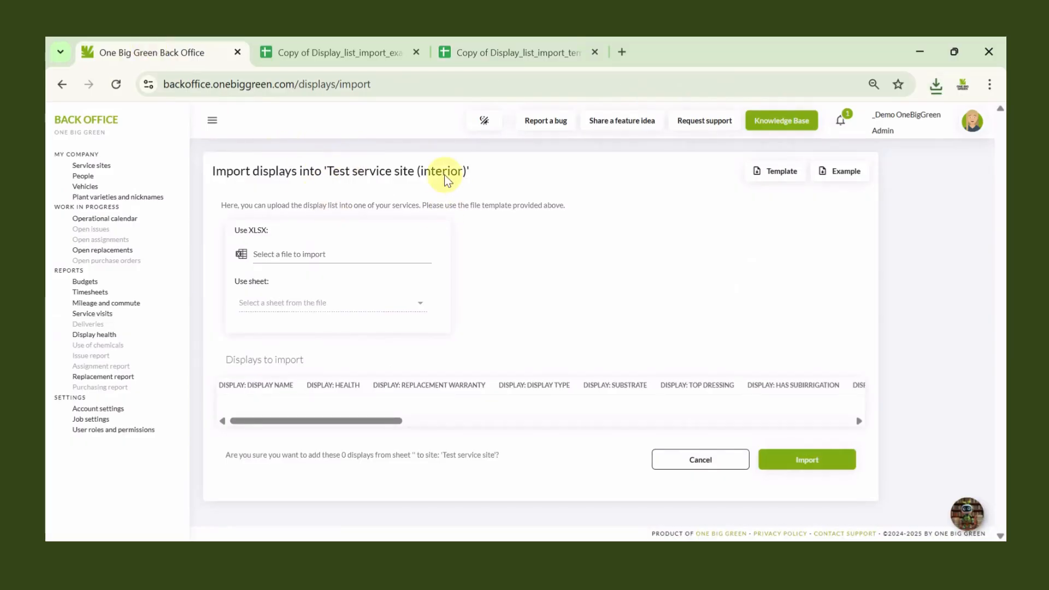
pyautogui.click(340, 255)
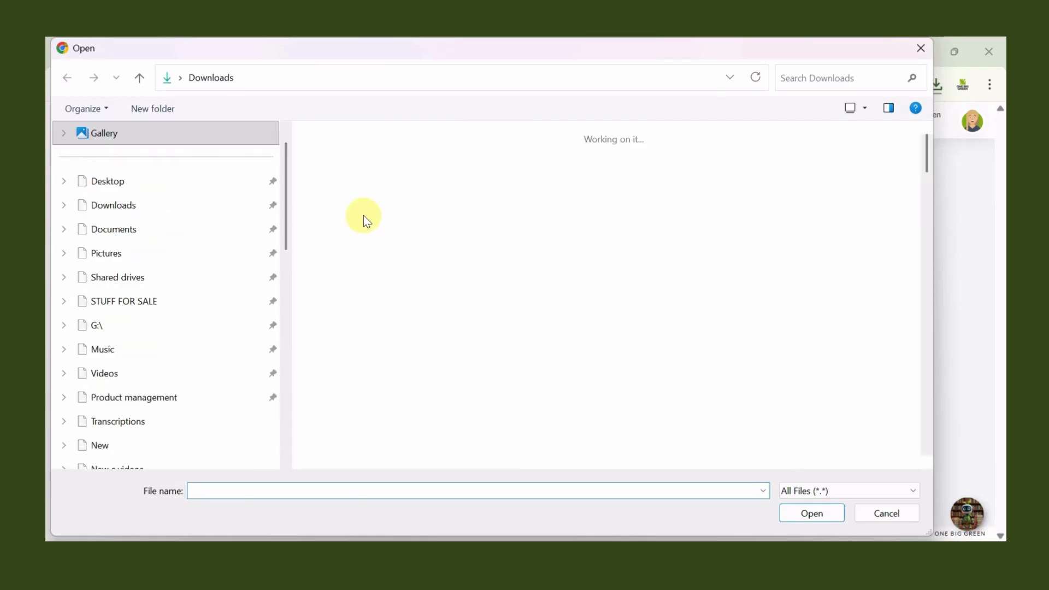
pyautogui.click(365, 215)
pyautogui.click(792, 514)
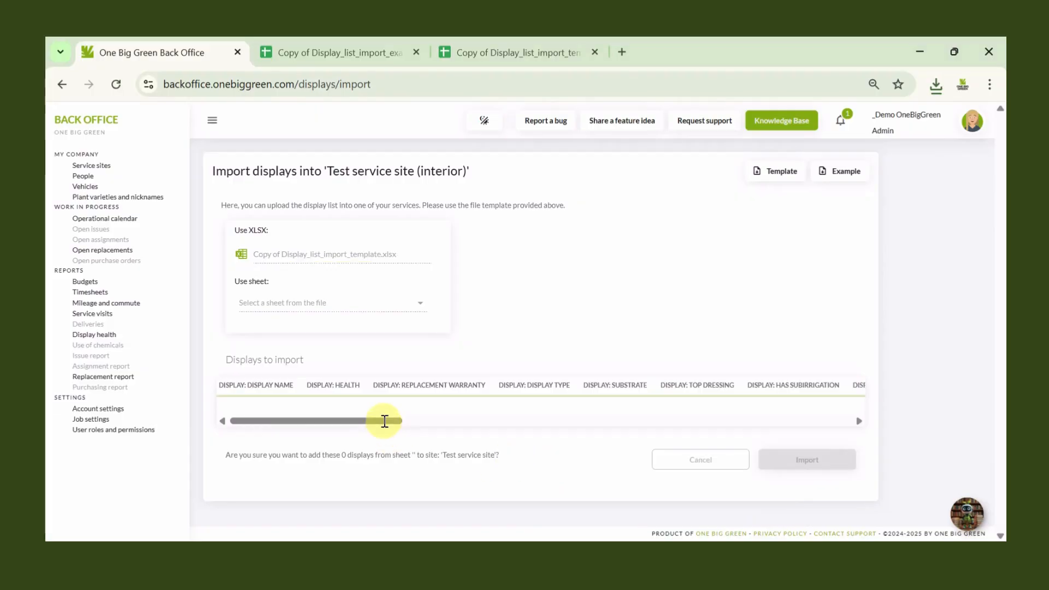
# - Review the plant columns of the displays to import and import them into the test service site
pyautogui.moveTo(378, 504); pyautogui.dragTo(852, 516)
pyautogui.scroll(-1, 924, 428)
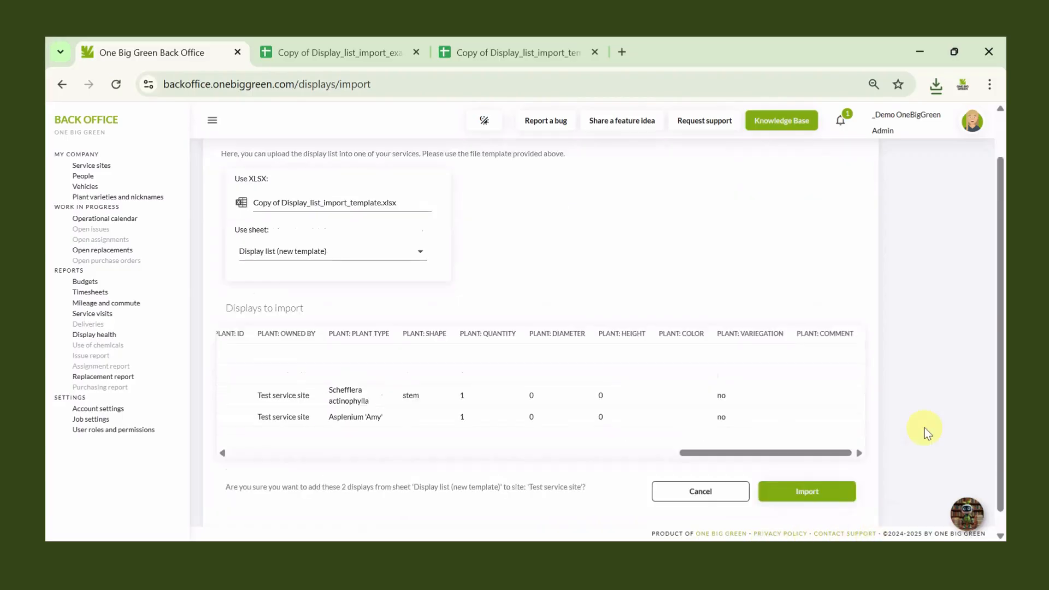
pyautogui.scroll(-1, 925, 428)
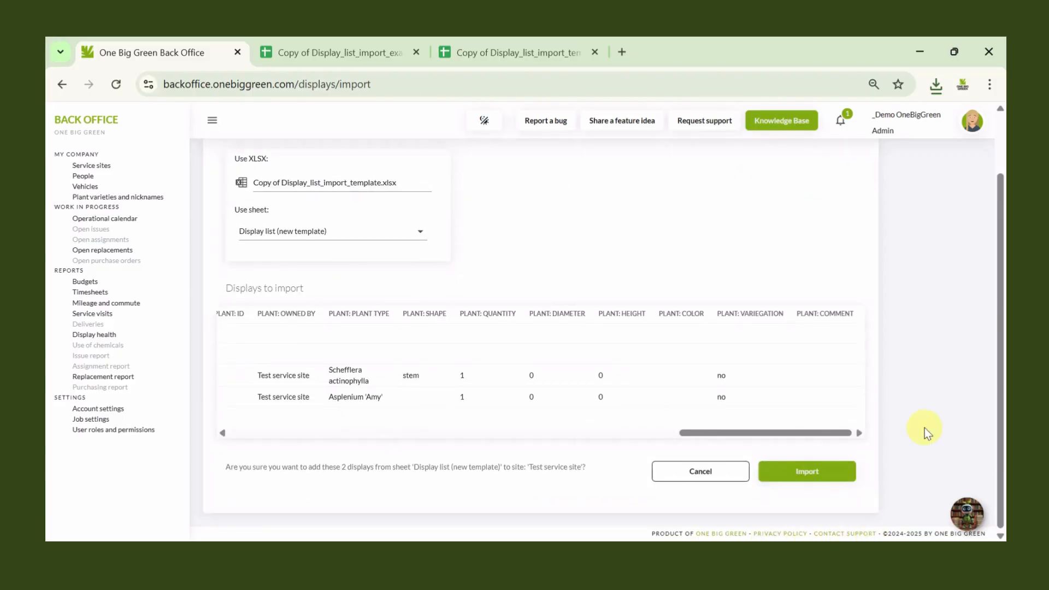
pyautogui.click(794, 472)
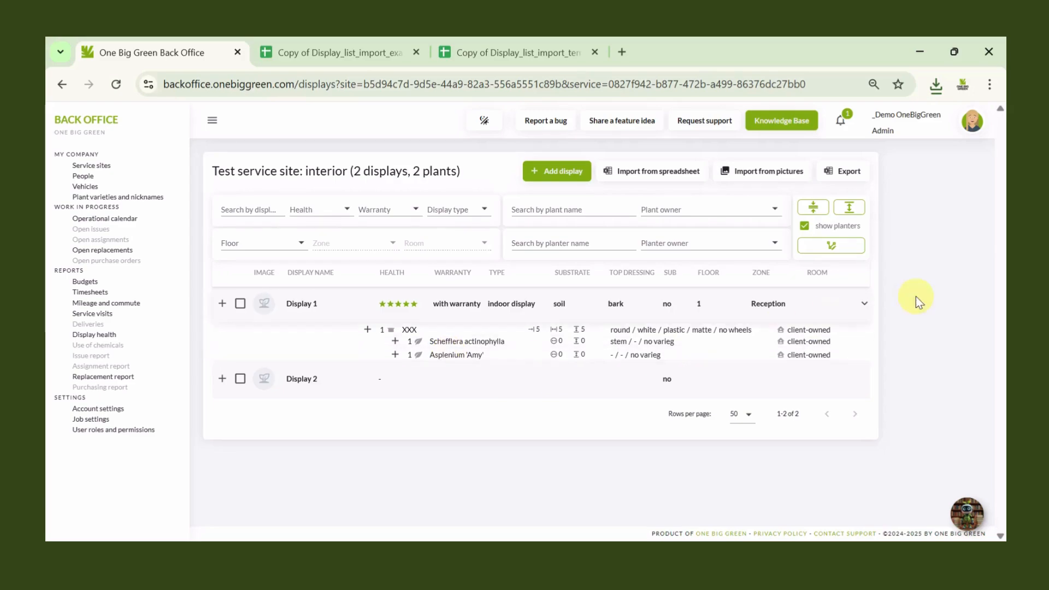
# - Upload Amate.jpg from the Downloads folder as the image for Display 1
pyautogui.click(264, 305)
pyautogui.click(564, 253)
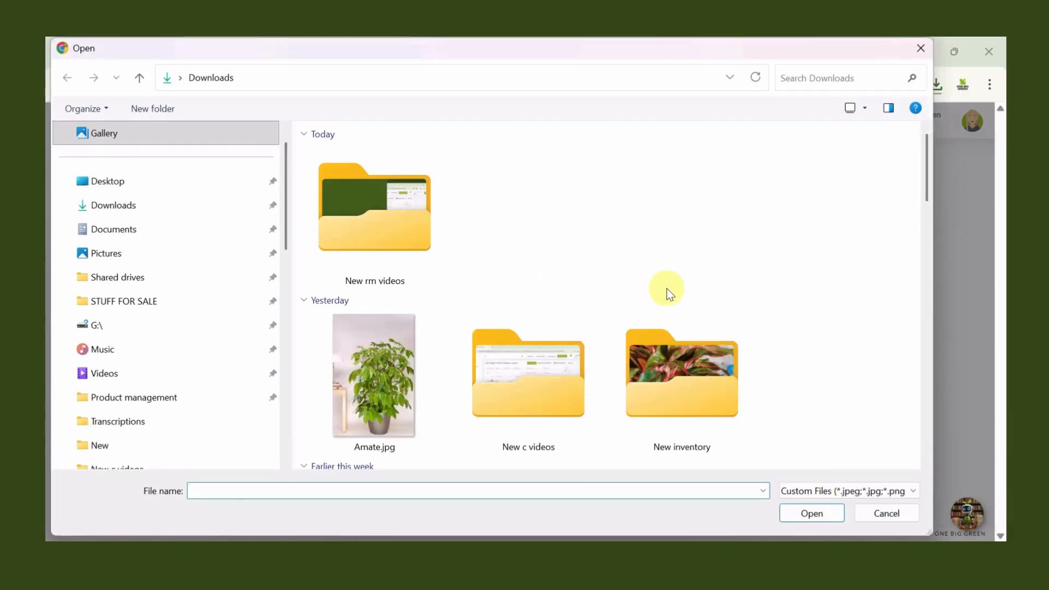
pyautogui.scroll(-3, 666, 289)
pyautogui.click(377, 227)
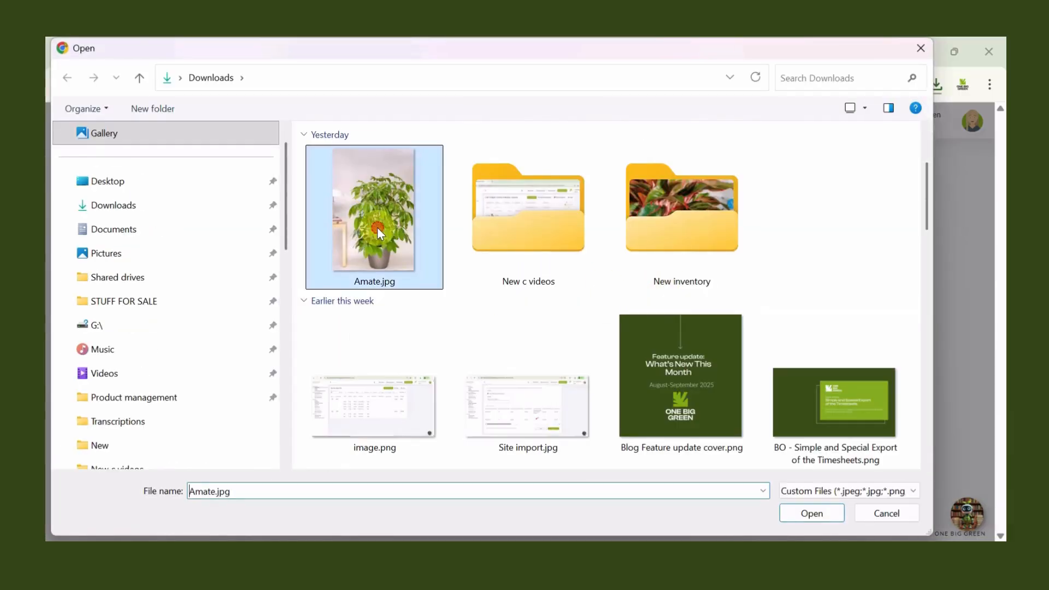
pyautogui.click(798, 515)
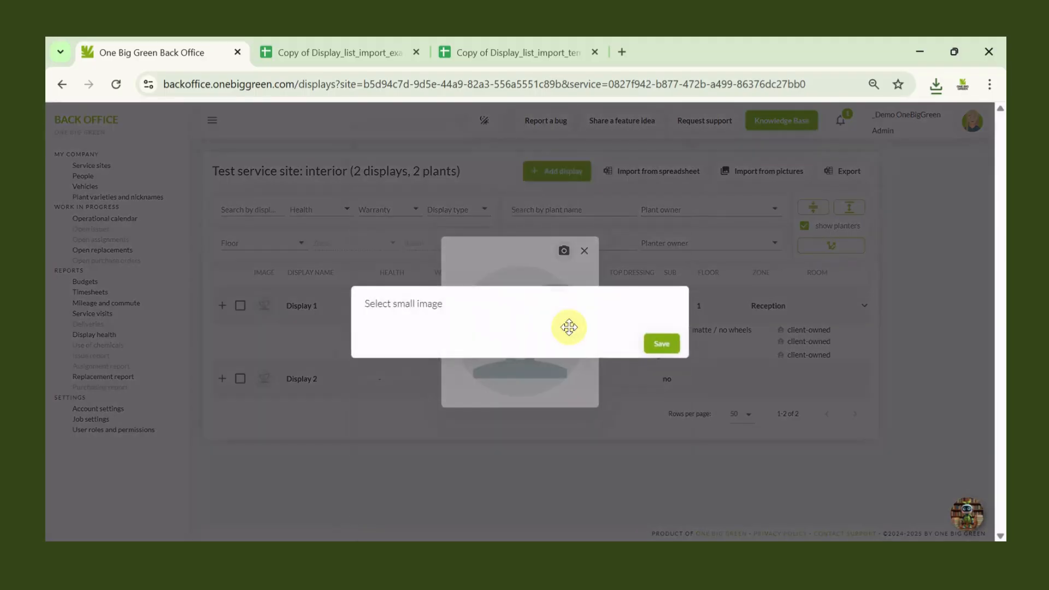
# - Frame the small image on the plant's lower foliage and pot, save it, and close the image preview
pyautogui.moveTo(541, 333); pyautogui.dragTo(597, 427)
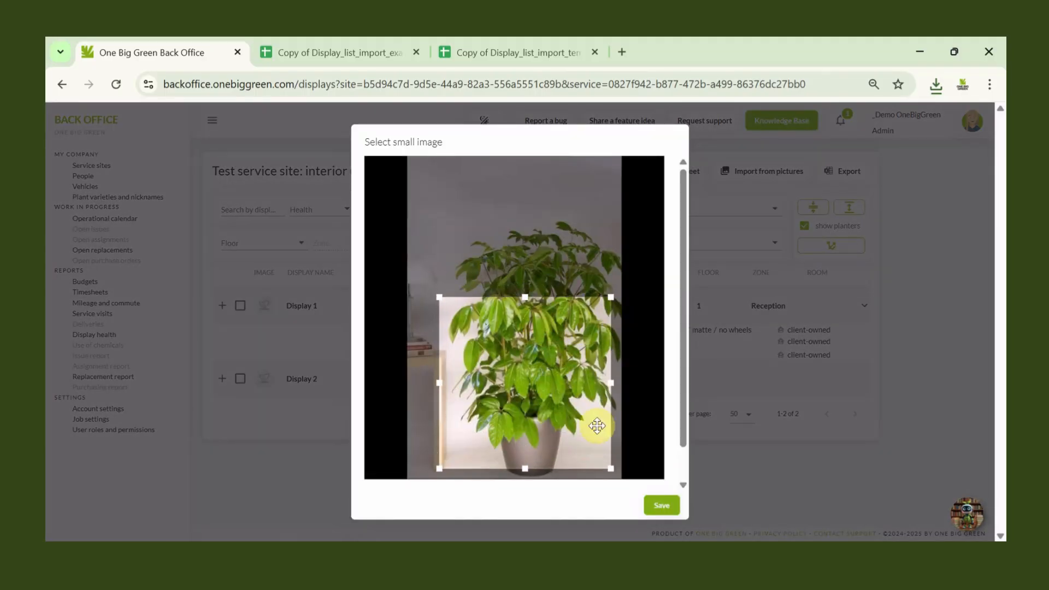
pyautogui.click(655, 507)
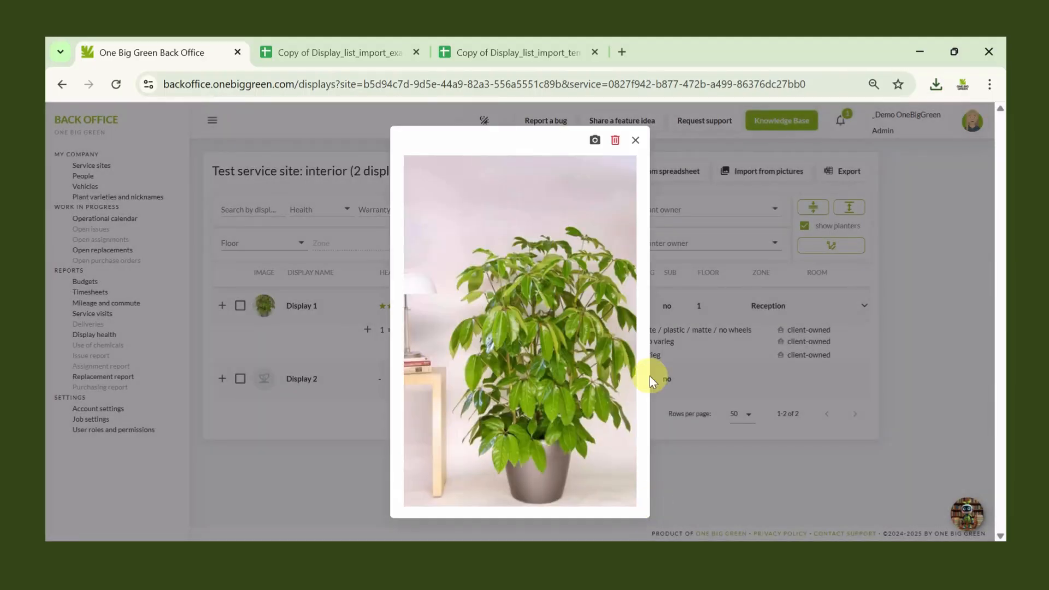
pyautogui.click(637, 139)
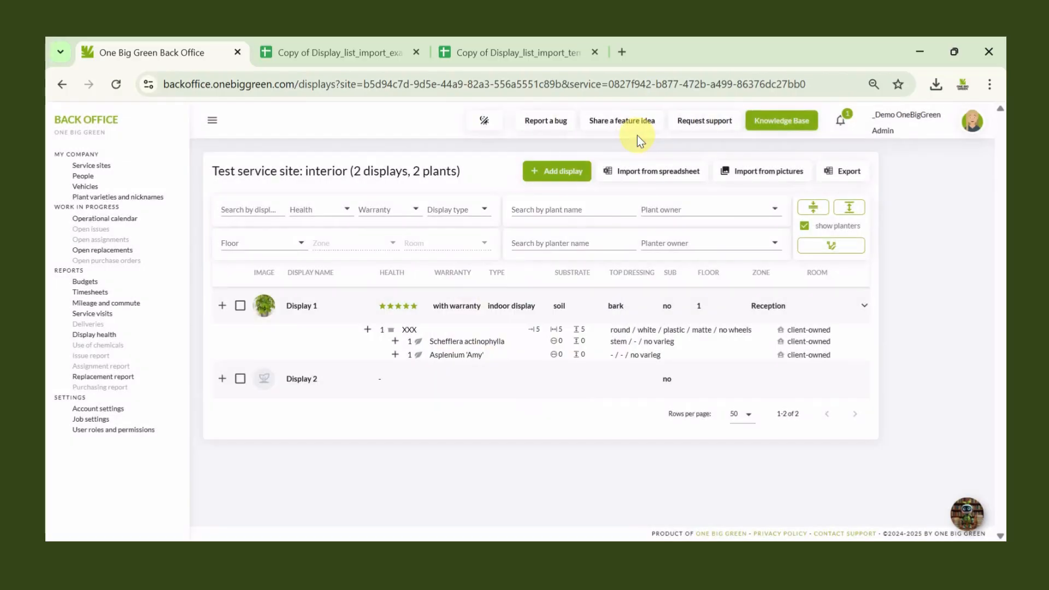